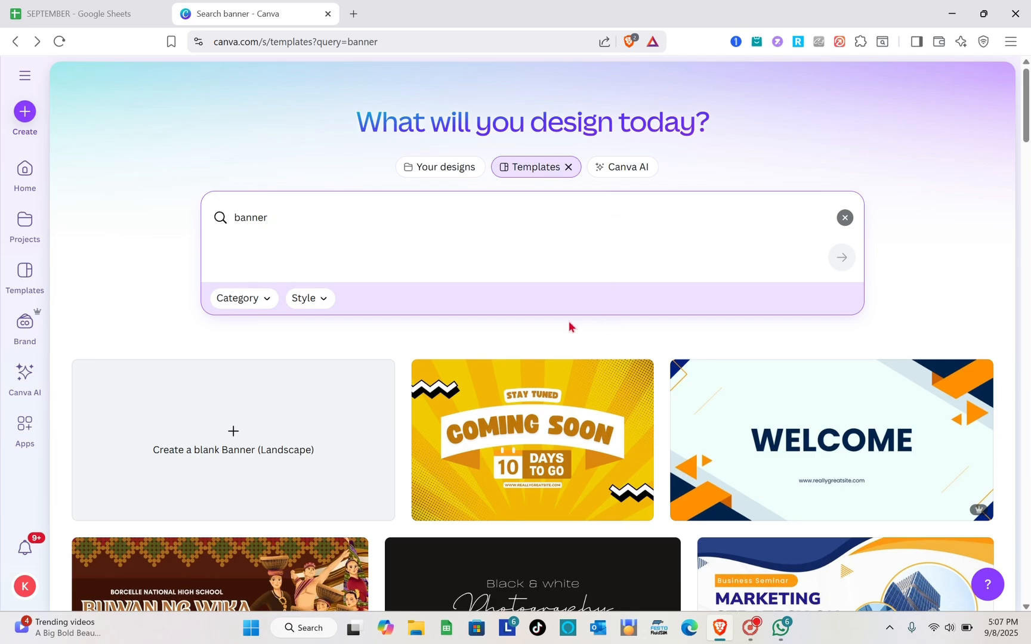
Step: Look through the landscape banner templates in the current search results
{"action": "scroll", "coordinate": [542, 371], "scroll_direction": "down", "scroll_amount": 3}
{"action": "scroll", "coordinate": [542, 371], "scroll_direction": "down", "scroll_amount": 1}
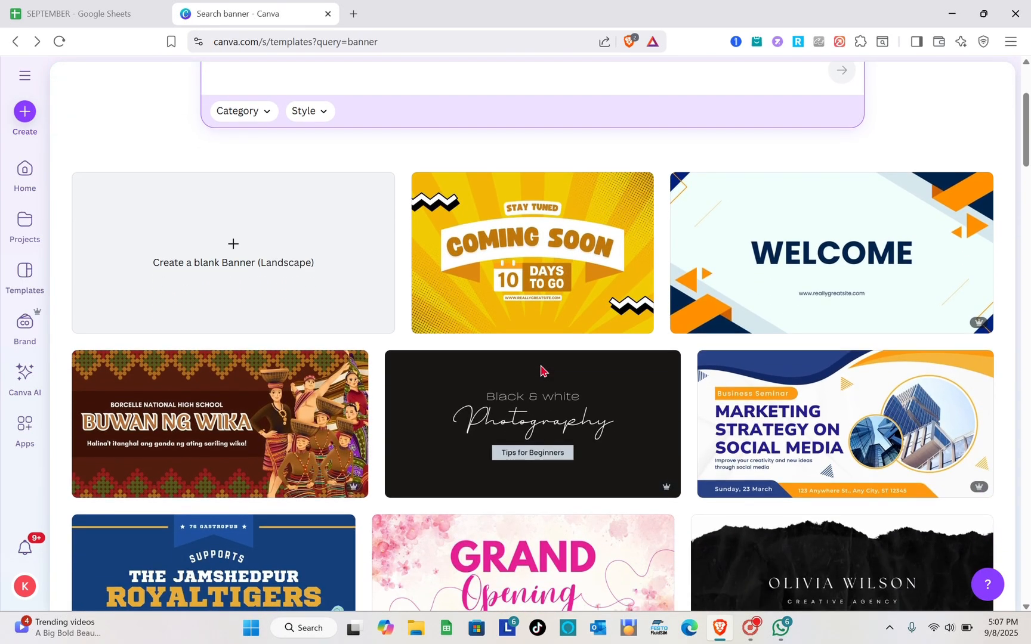
{"action": "scroll", "coordinate": [541, 371], "scroll_direction": "down", "scroll_amount": 1}
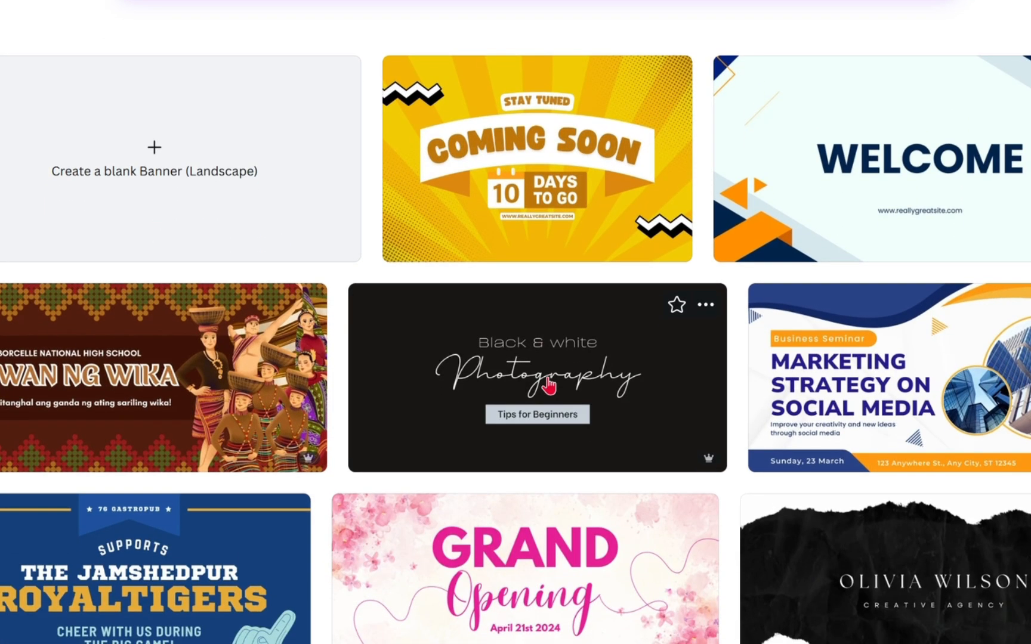
{"action": "scroll", "coordinate": [548, 386], "scroll_direction": "down", "scroll_amount": 1}
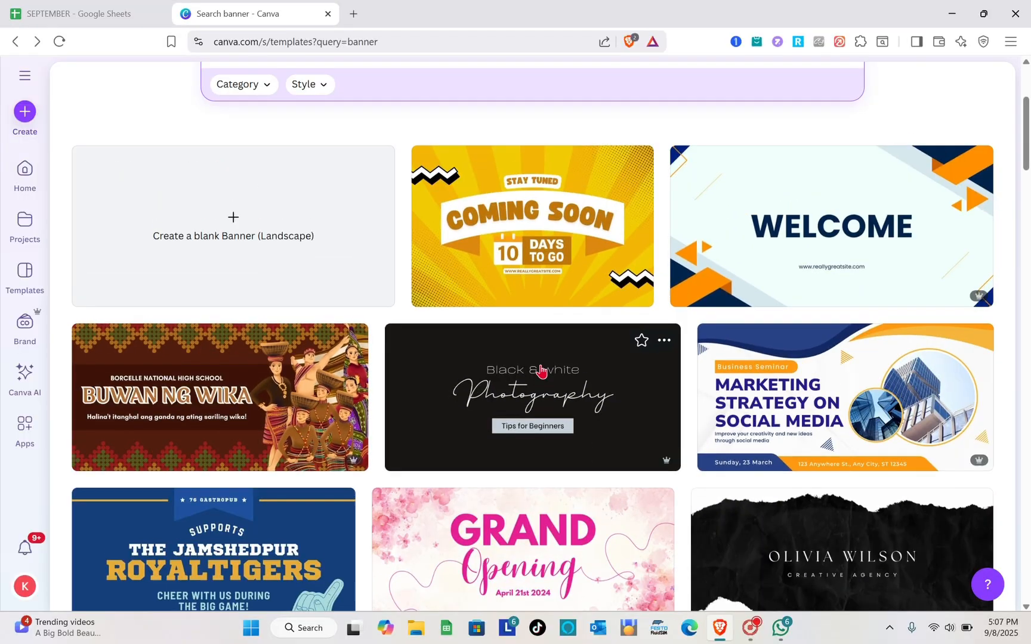
{"action": "scroll", "coordinate": [548, 385], "scroll_direction": "down", "scroll_amount": 3}
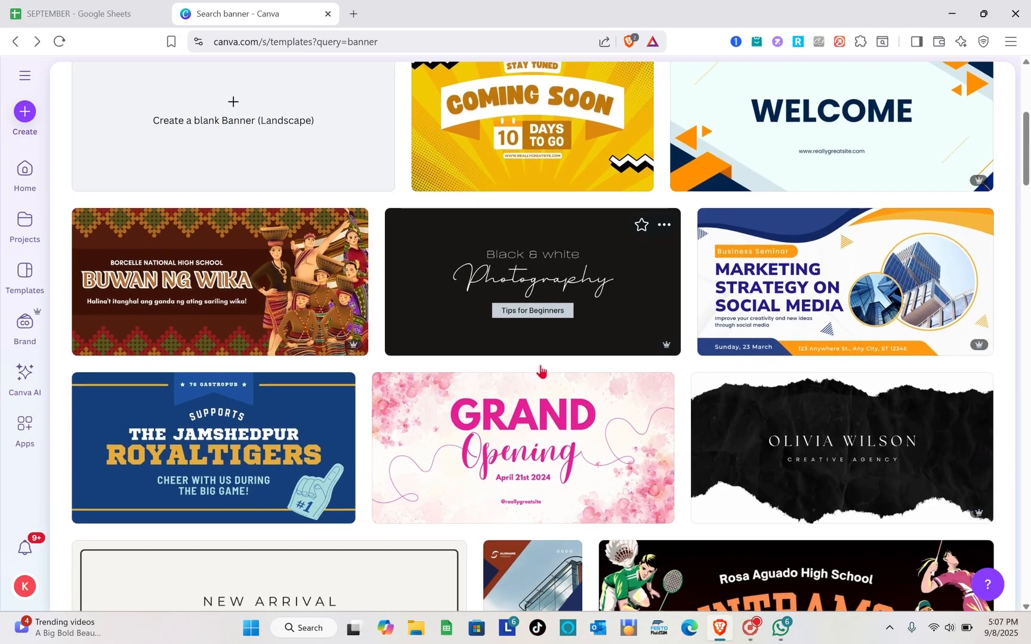
{"action": "scroll", "coordinate": [541, 370], "scroll_direction": "down", "scroll_amount": 1}
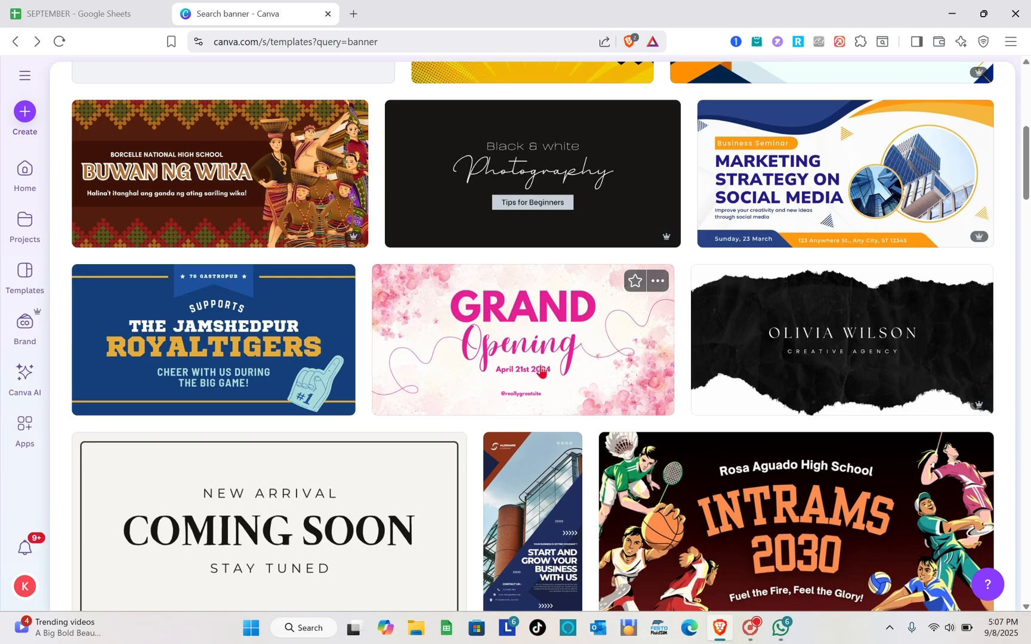
{"action": "scroll", "coordinate": [542, 371], "scroll_direction": "up", "scroll_amount": 4}
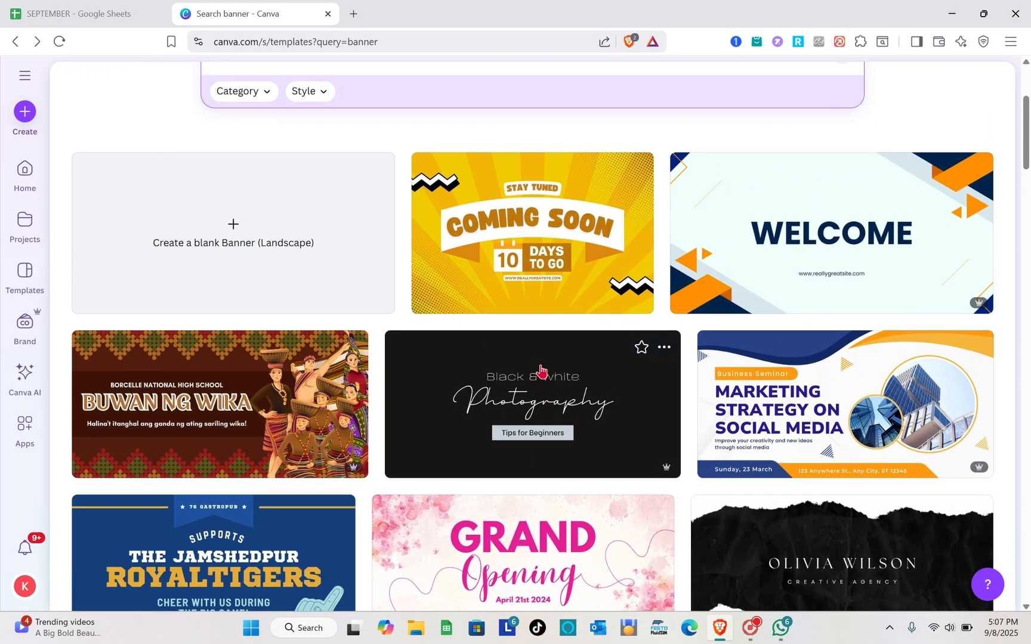
{"action": "scroll", "coordinate": [541, 370], "scroll_direction": "down", "scroll_amount": 3}
{"action": "scroll", "coordinate": [541, 371], "scroll_direction": "up", "scroll_amount": 7}
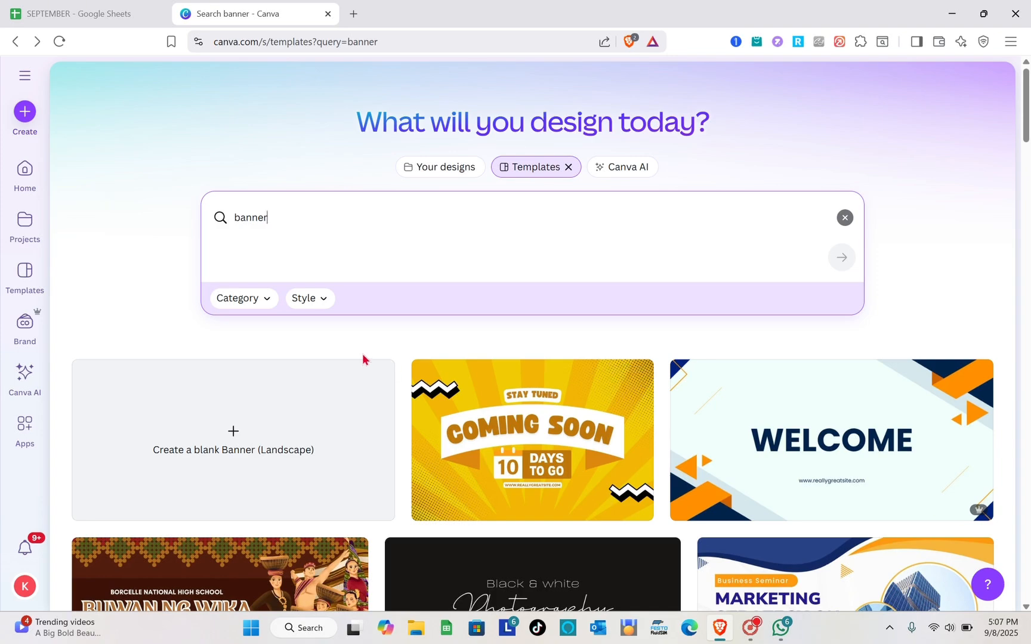
Step: Inspect the account menu and the premium badge on the Buwan ng Wika template, and review more banner results
{"action": "left_click", "coordinate": [25, 588]}
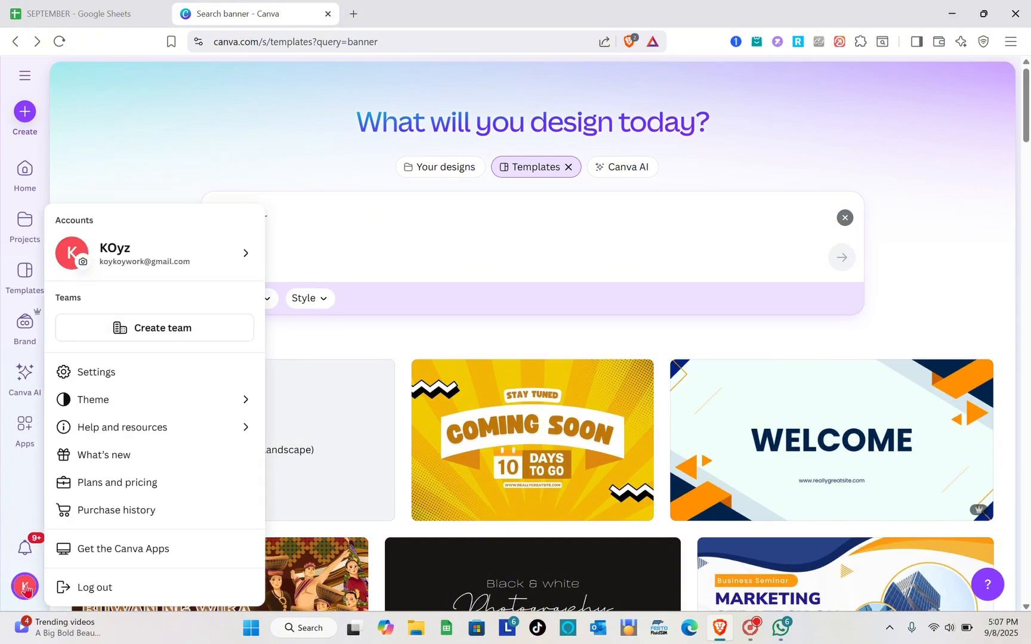
{"action": "left_click", "coordinate": [907, 291]}
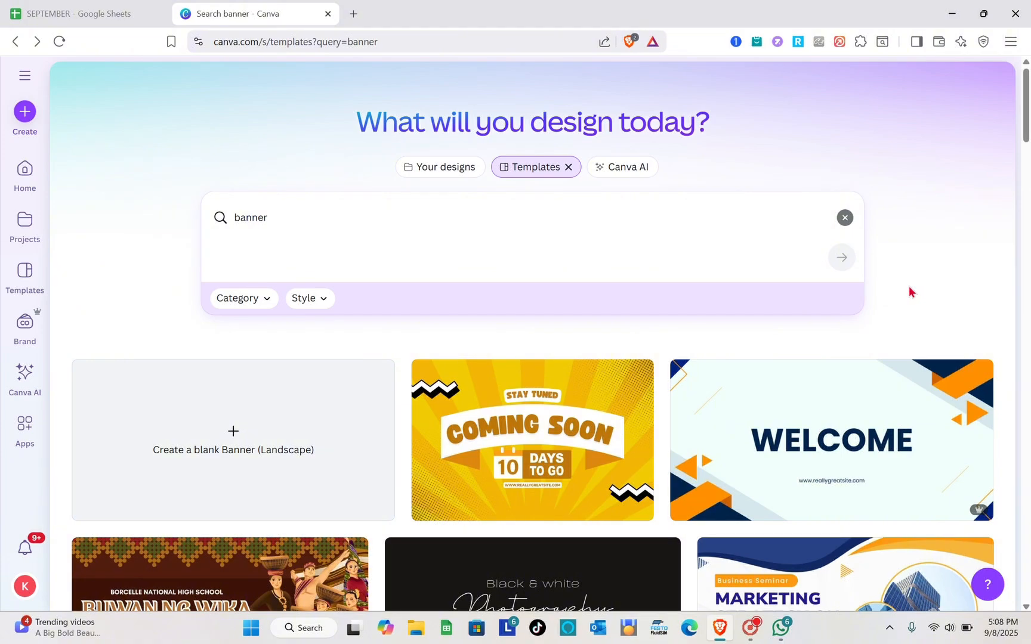
{"action": "scroll", "coordinate": [523, 370], "scroll_direction": "down", "scroll_amount": 3}
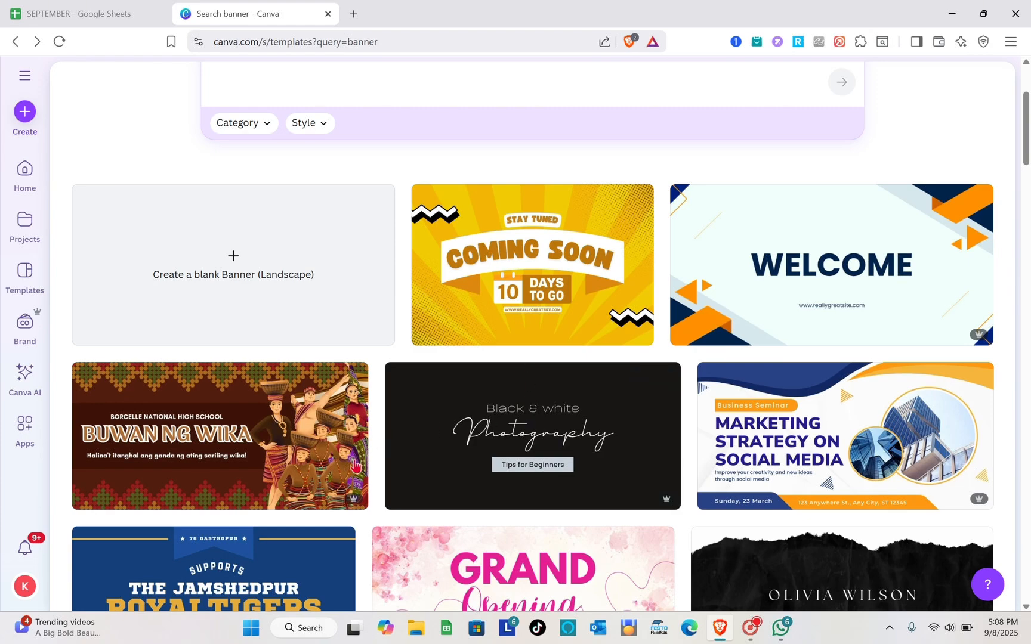
{"action": "mouse_move", "coordinate": [356, 506]}
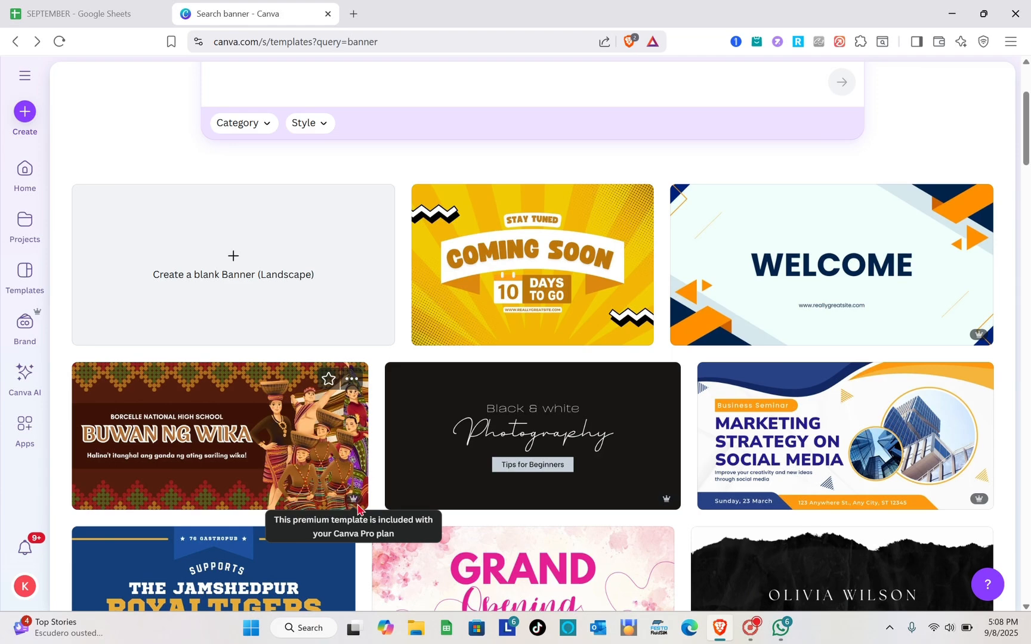
{"action": "scroll", "coordinate": [537, 484], "scroll_direction": "down", "scroll_amount": 3}
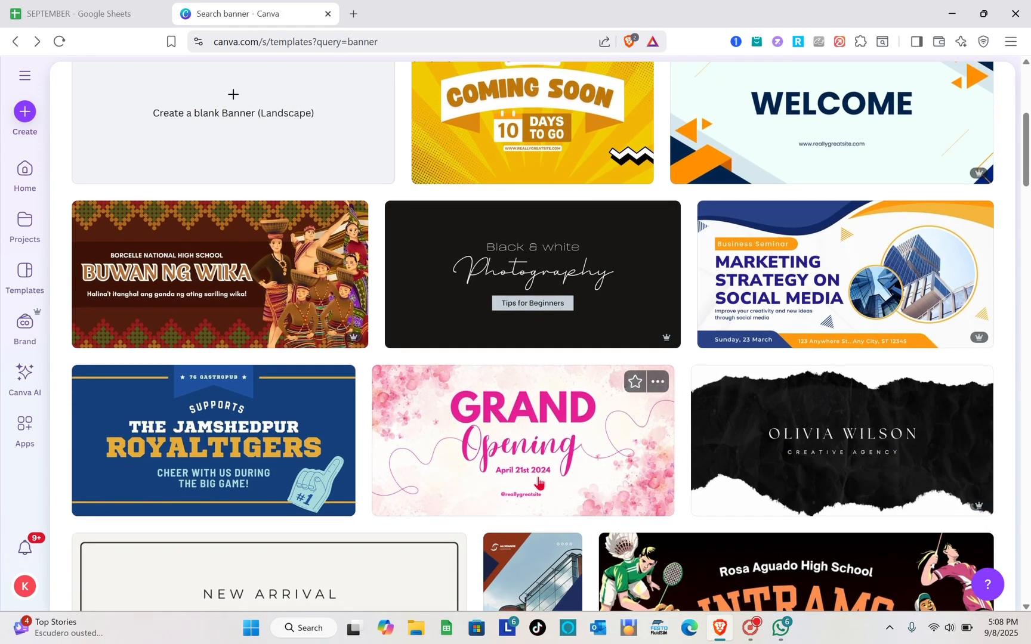
{"action": "scroll", "coordinate": [539, 482], "scroll_direction": "up", "scroll_amount": 5}
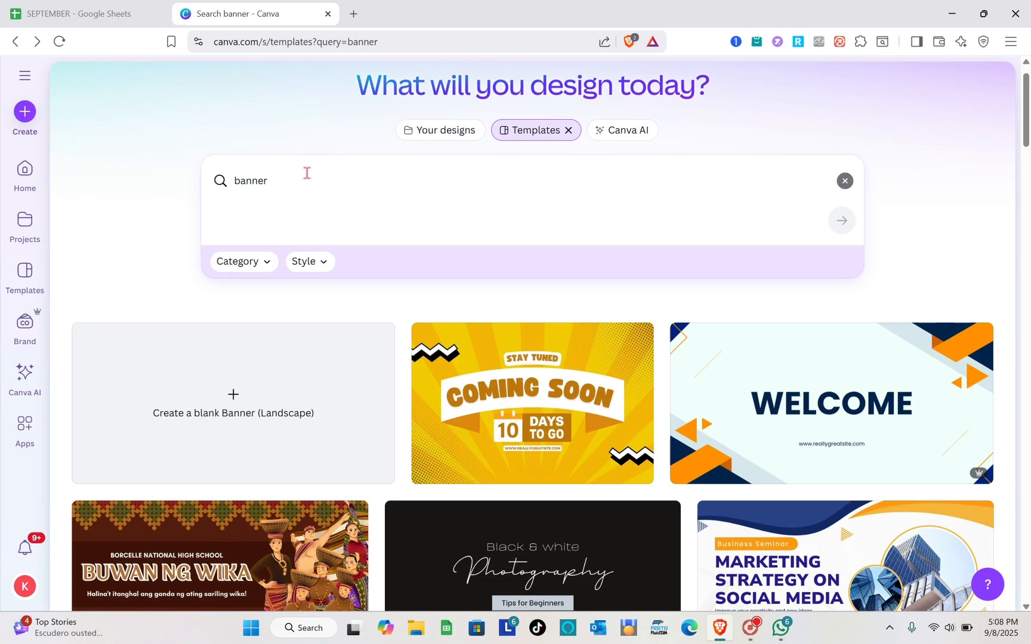
Step: Replace the template search term with "website banner" and run the search
{"action": "left_click", "coordinate": [430, 220]}
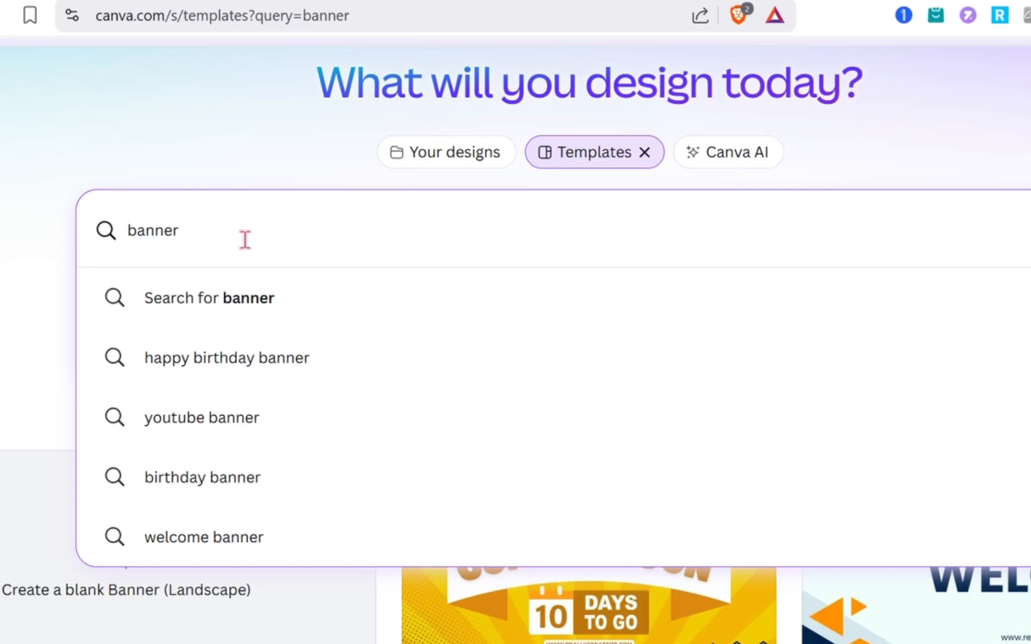
{"action": "key", "text": "BackSpace"}
{"action": "key", "text": "BackSpace"}
{"action": "key", "text": "BackSpace"}
{"action": "key", "text": "BackSpace"}
{"action": "key", "text": "BackSpace"}
{"action": "key", "text": "BackSpace"}
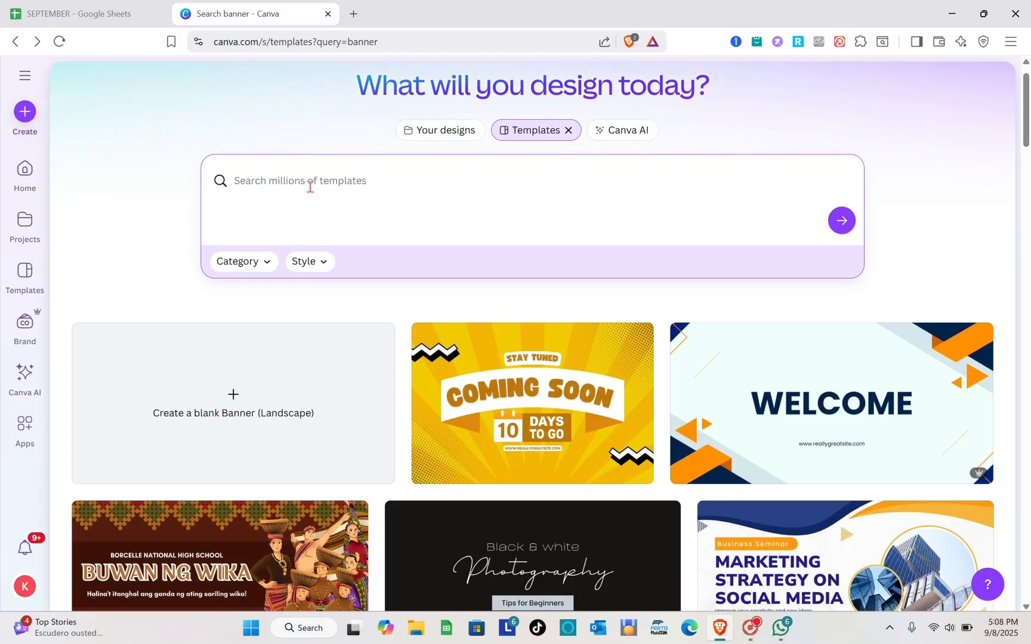
{"action": "type", "text": "website "}
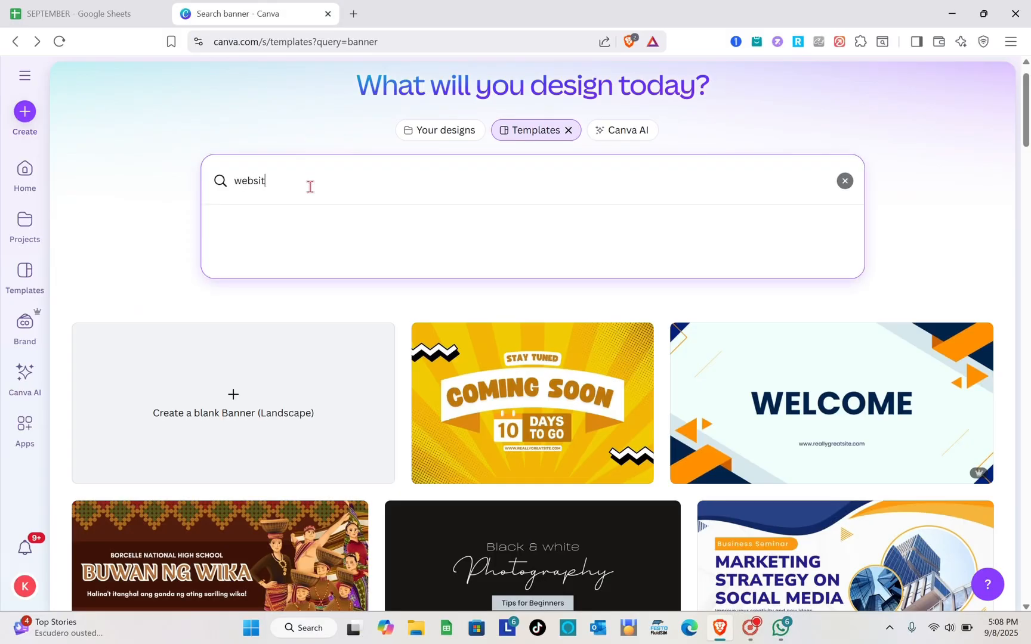
{"action": "type", "text": "banner"}
{"action": "key", "text": "Return"}
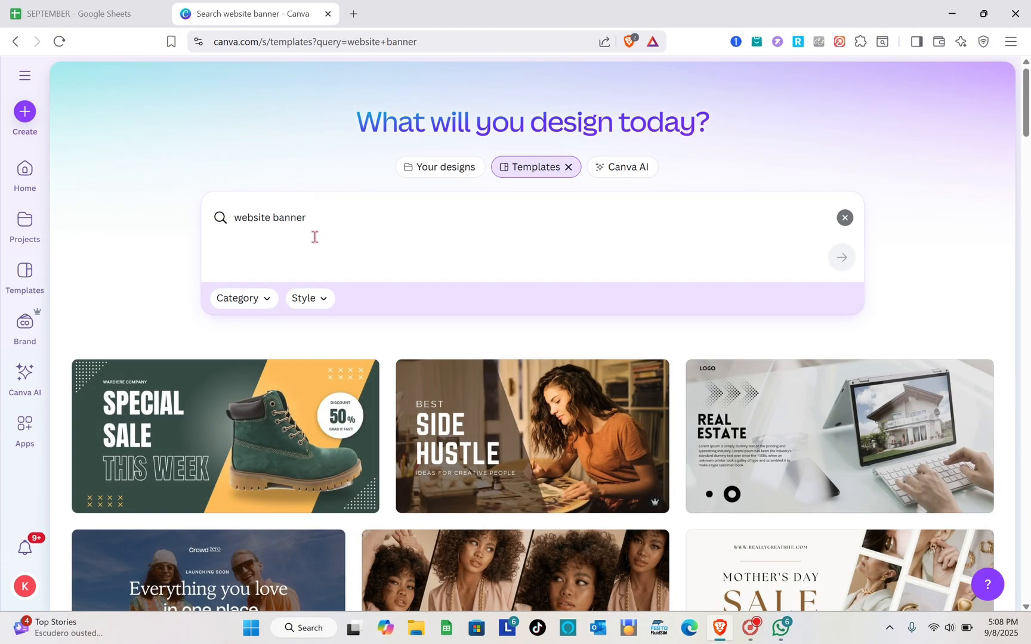
Step: Choose the green and yellow "Special Sale This Week" shoe banner template and open it for customizing
{"action": "scroll", "coordinate": [387, 449], "scroll_direction": "down", "scroll_amount": 7}
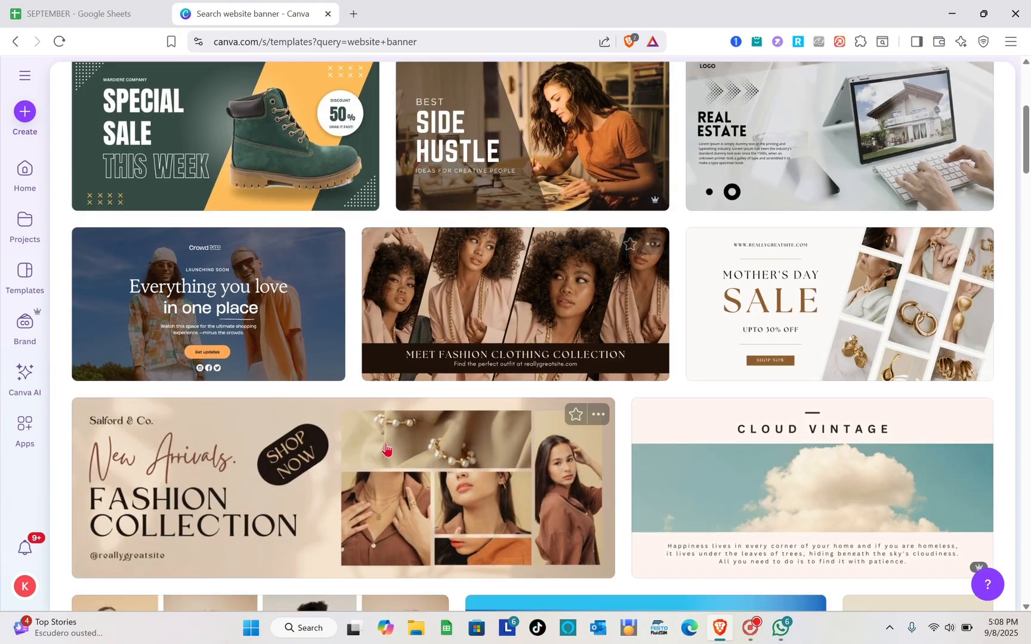
{"action": "scroll", "coordinate": [387, 449], "scroll_direction": "down", "scroll_amount": 3}
{"action": "scroll", "coordinate": [387, 448], "scroll_direction": "up", "scroll_amount": 7}
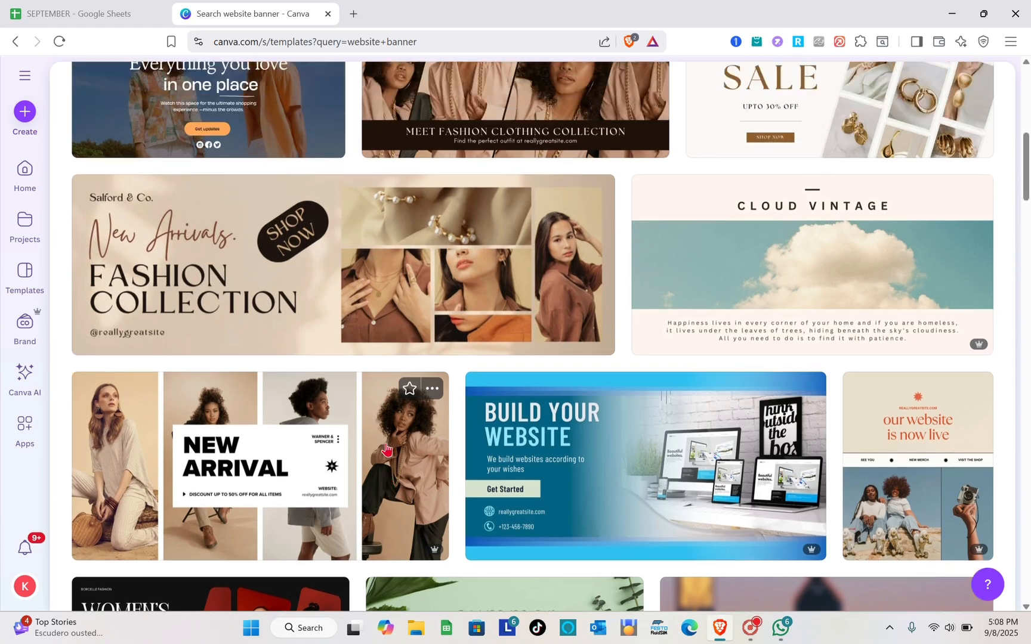
{"action": "scroll", "coordinate": [387, 449], "scroll_direction": "up", "scroll_amount": 1}
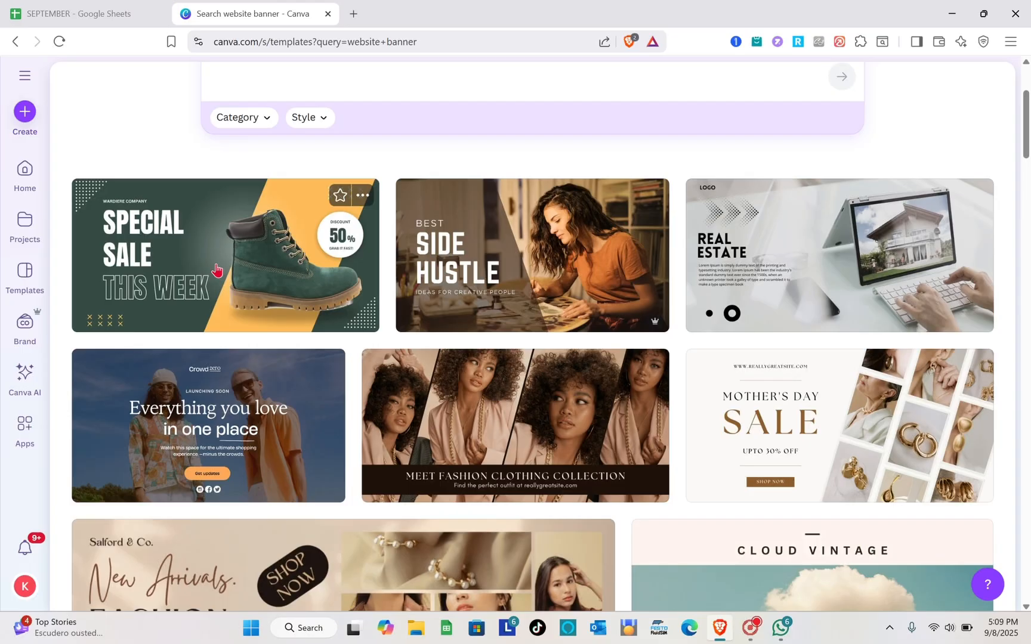
{"action": "left_click", "coordinate": [216, 270]}
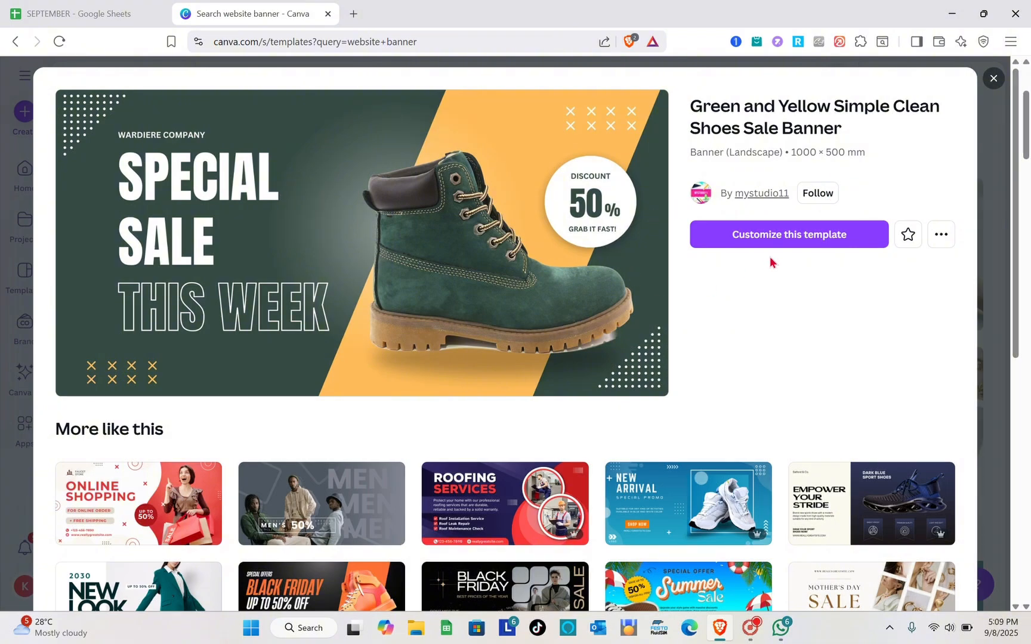
{"action": "left_click", "coordinate": [757, 238]}
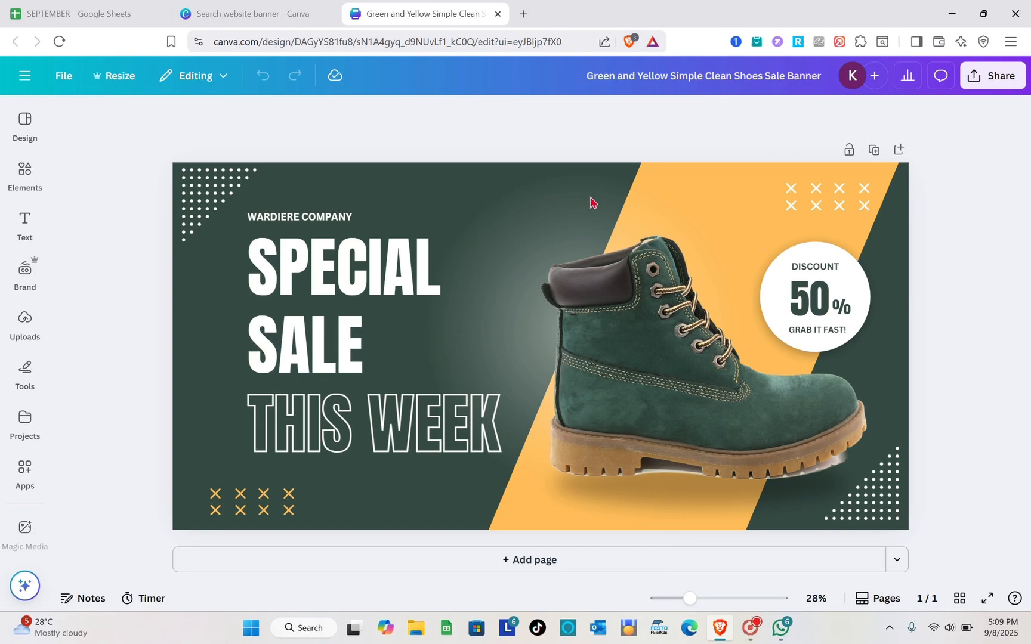
Step: Change the banner's dark green background to the rust brown default solid color
{"action": "left_click", "coordinate": [560, 209]}
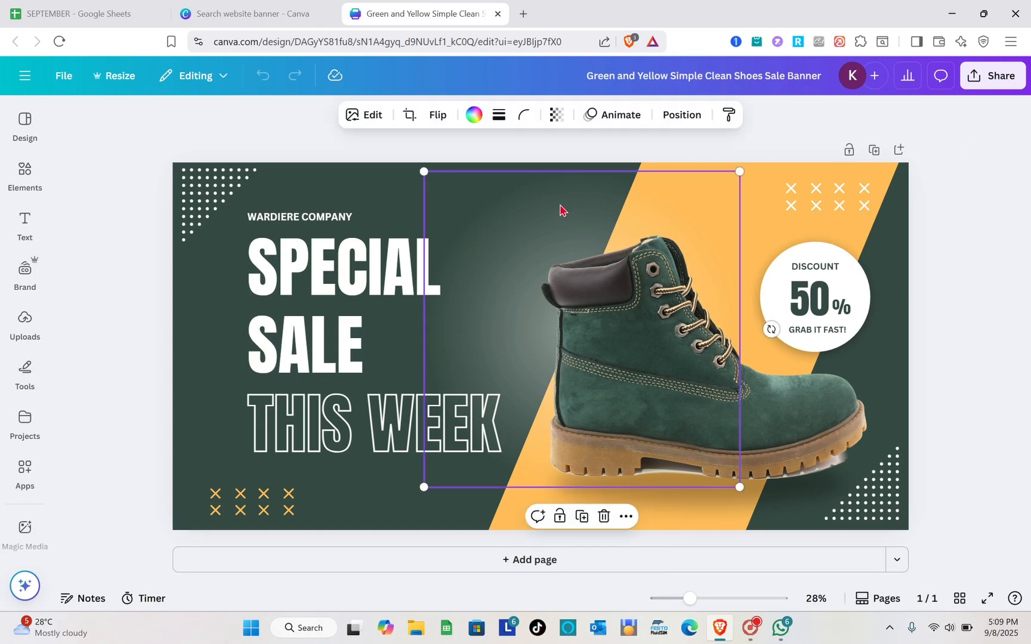
{"action": "left_click", "coordinate": [281, 190]}
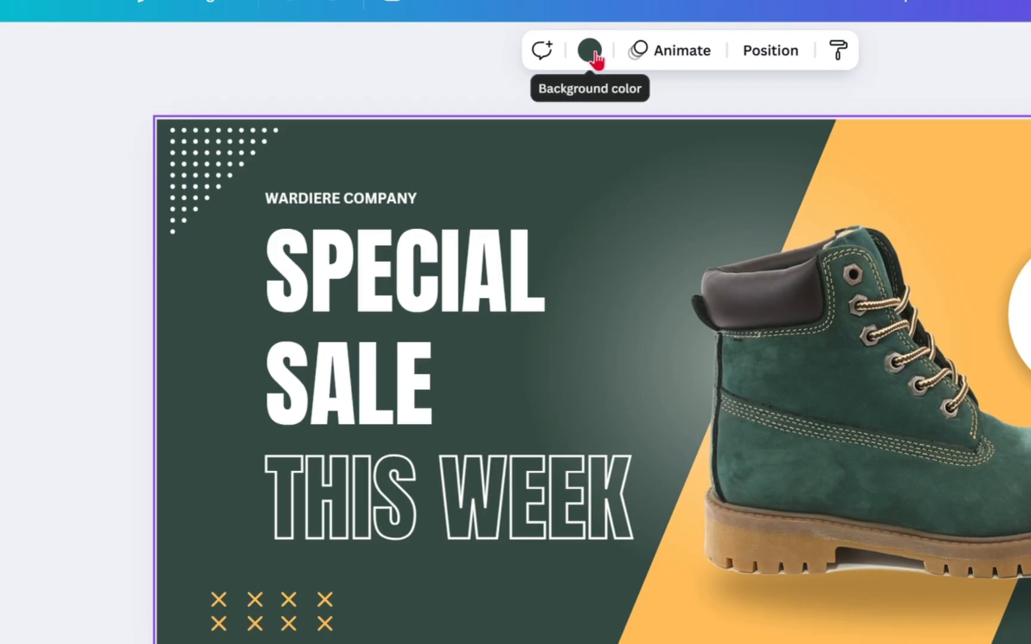
{"action": "left_click", "coordinate": [590, 52]}
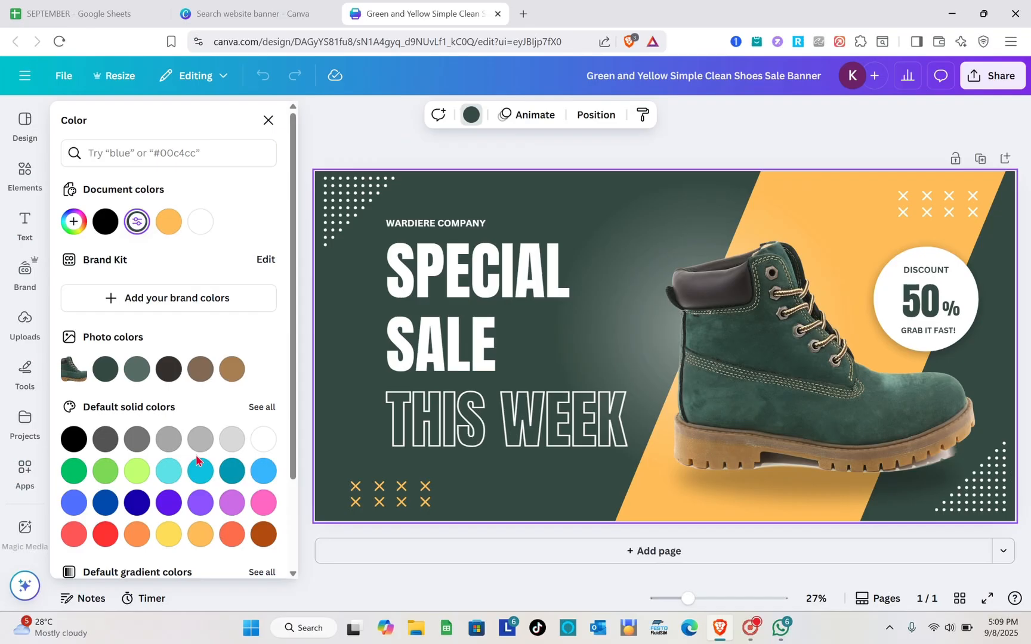
{"action": "scroll", "coordinate": [191, 552], "scroll_direction": "down", "scroll_amount": 2}
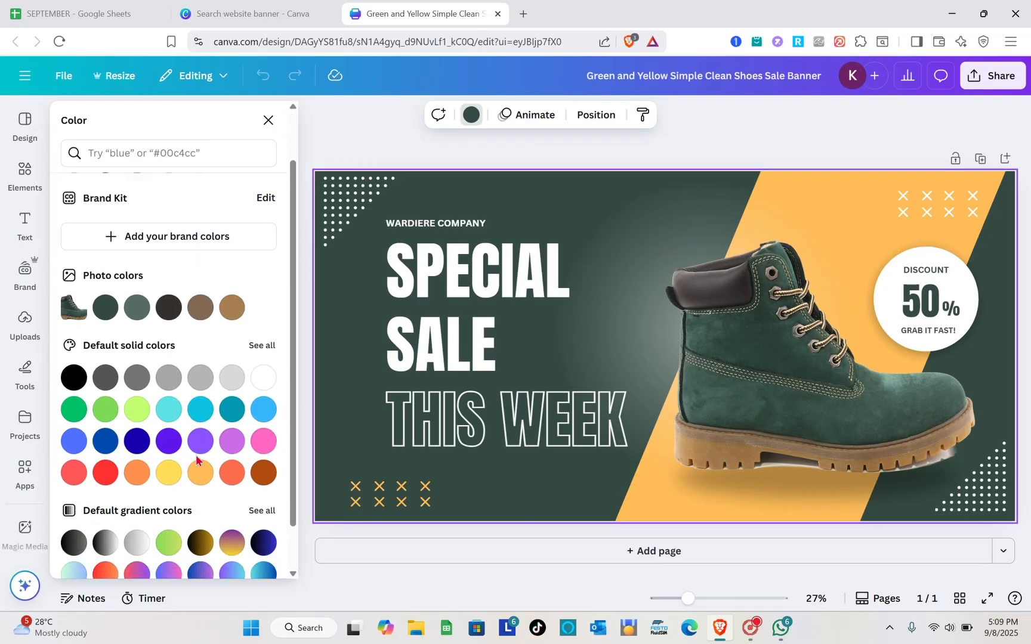
{"action": "left_click", "coordinate": [266, 477]}
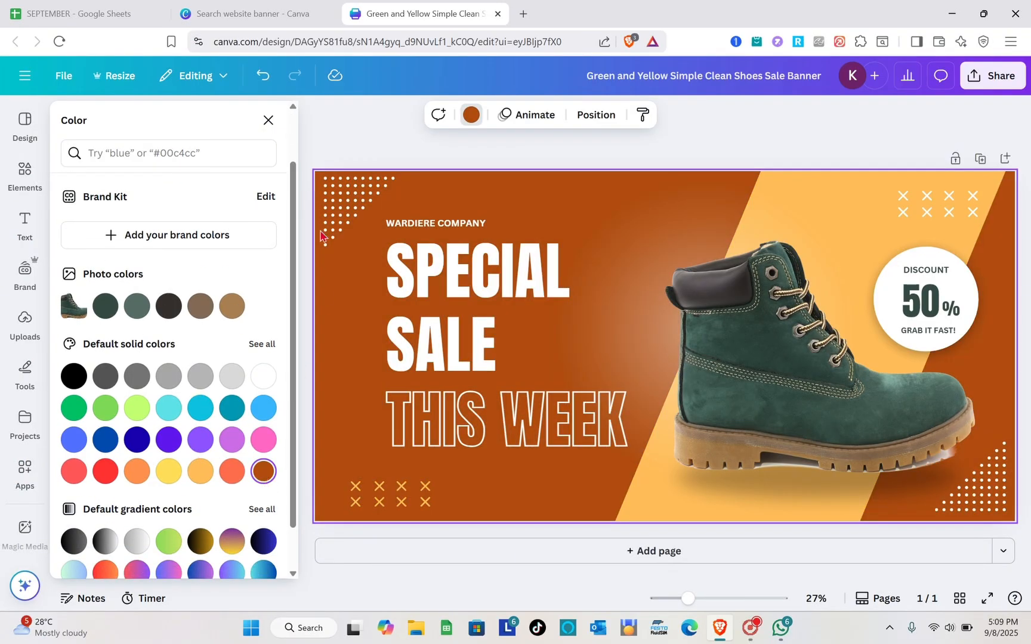
{"action": "key", "text": "Escape"}
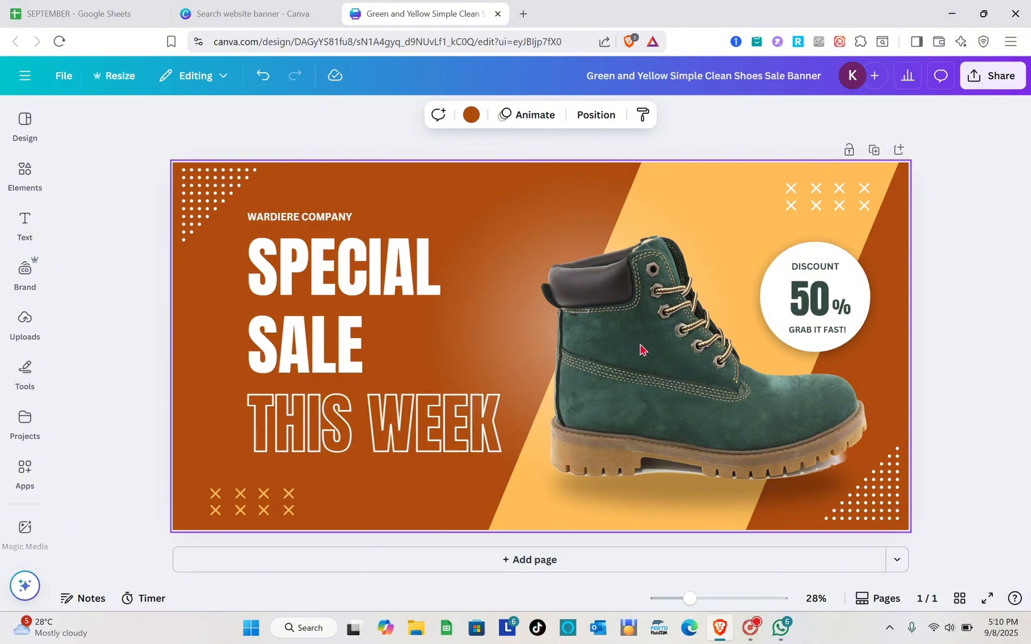
Step: Delete the "WARDIERE COMPANY" text above the banner headline
{"action": "double_click", "coordinate": [309, 216]}
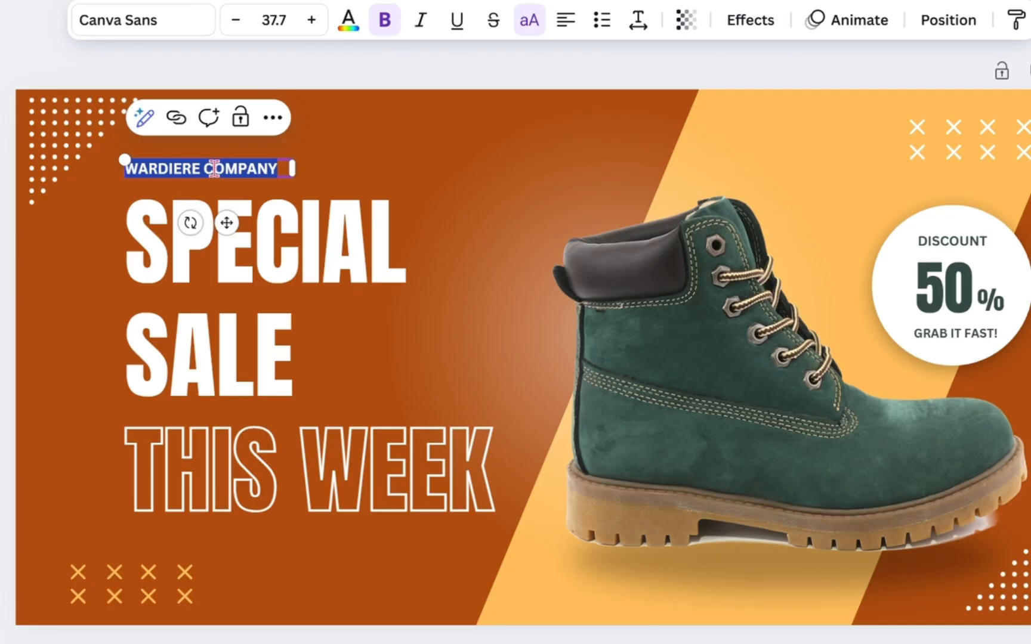
{"action": "key", "text": "BackSpace"}
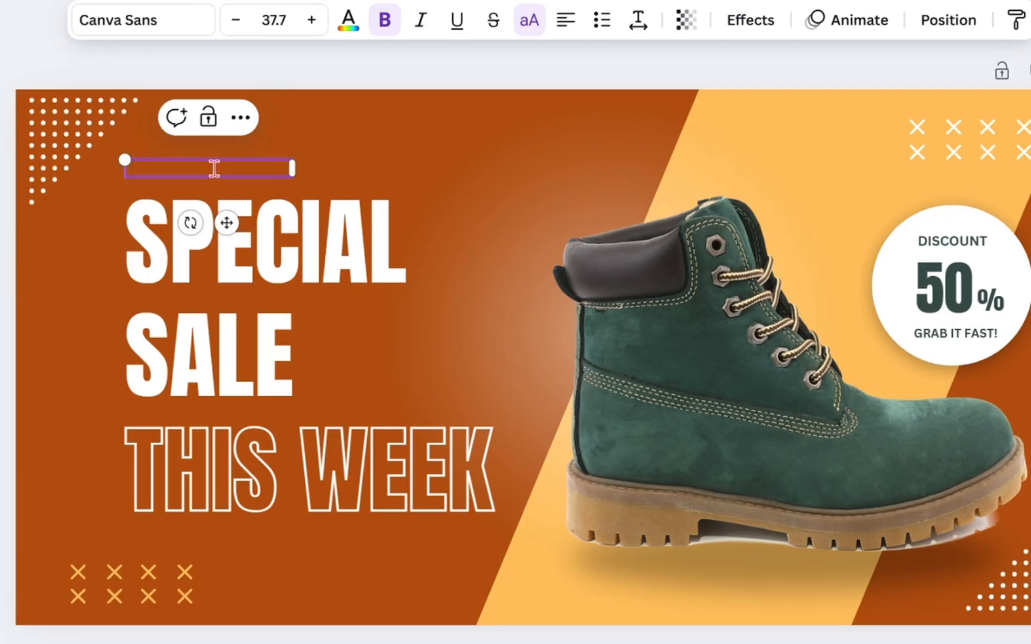
{"action": "left_click", "coordinate": [432, 196]}
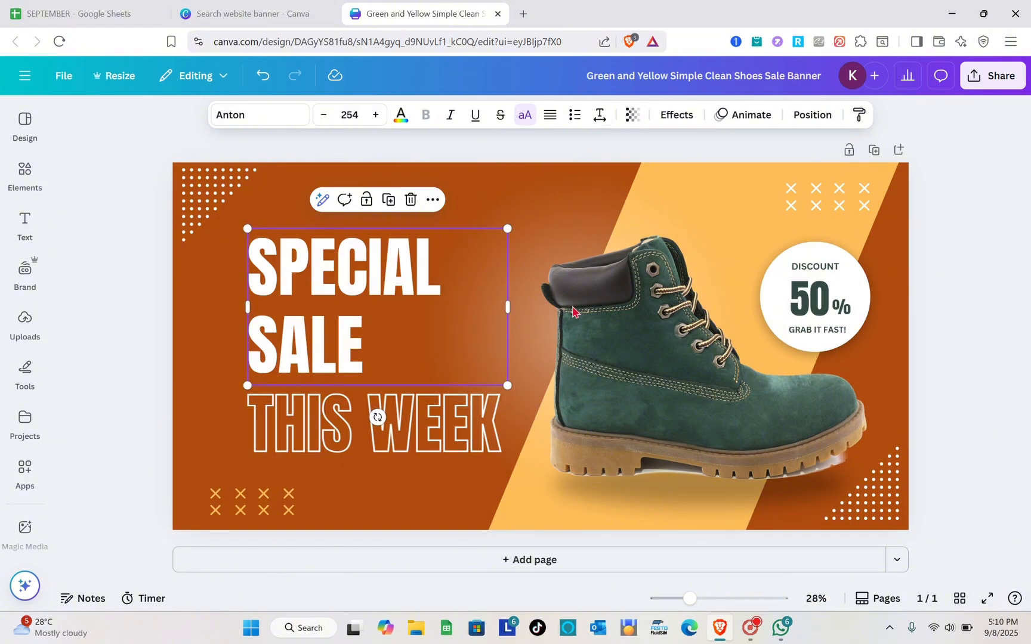
Step: Change the outlined text "THIS WEEK" to "THIS MONTH" and widen its text box so it fits on one line
{"action": "left_click", "coordinate": [414, 443]}
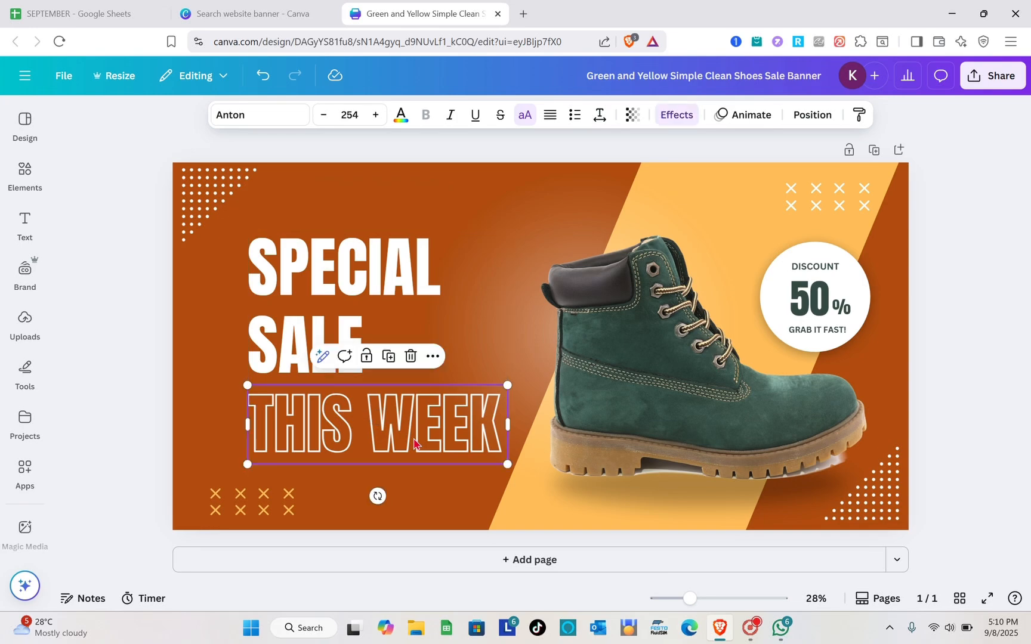
{"action": "left_click", "coordinate": [414, 443]}
{"action": "left_click", "coordinate": [370, 427]}
{"action": "double_click", "coordinate": [370, 428]}
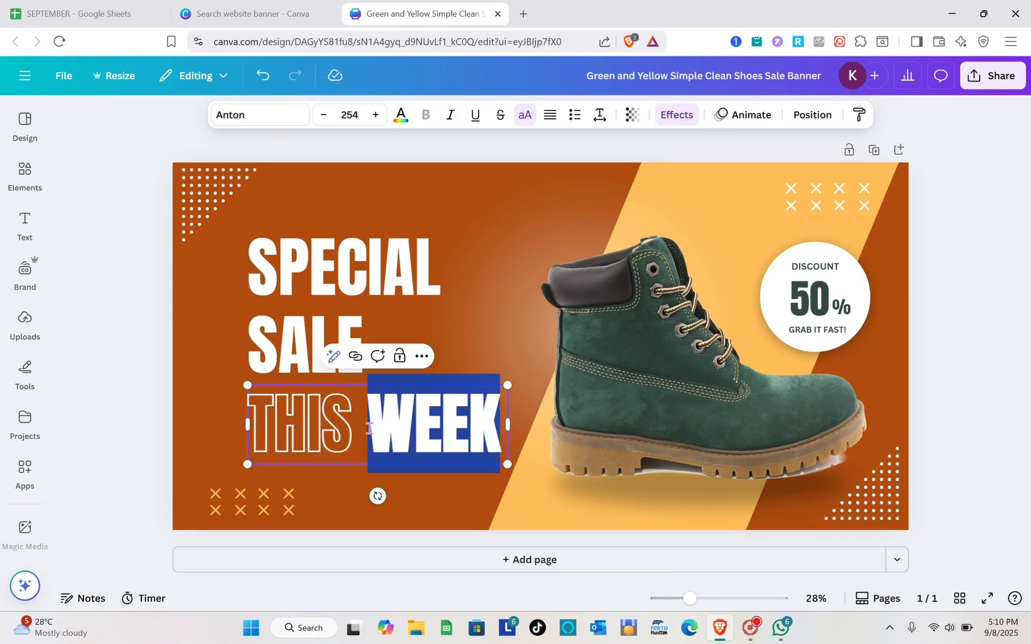
{"action": "type", "text": "MONTH"}
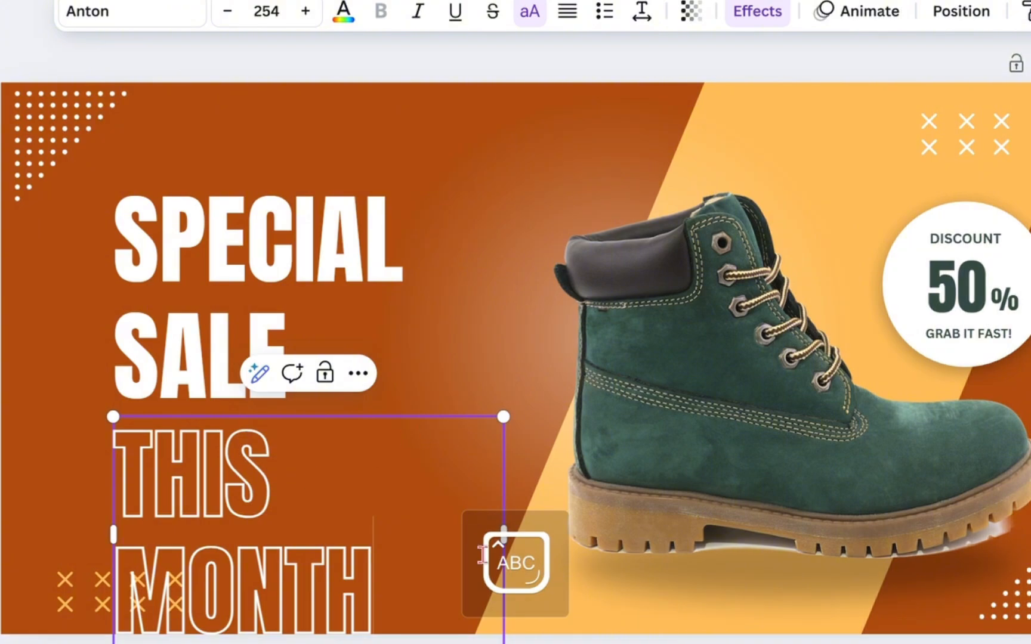
{"action": "left_click_drag", "start_coordinate": [505, 534], "coordinate": [569, 534]}
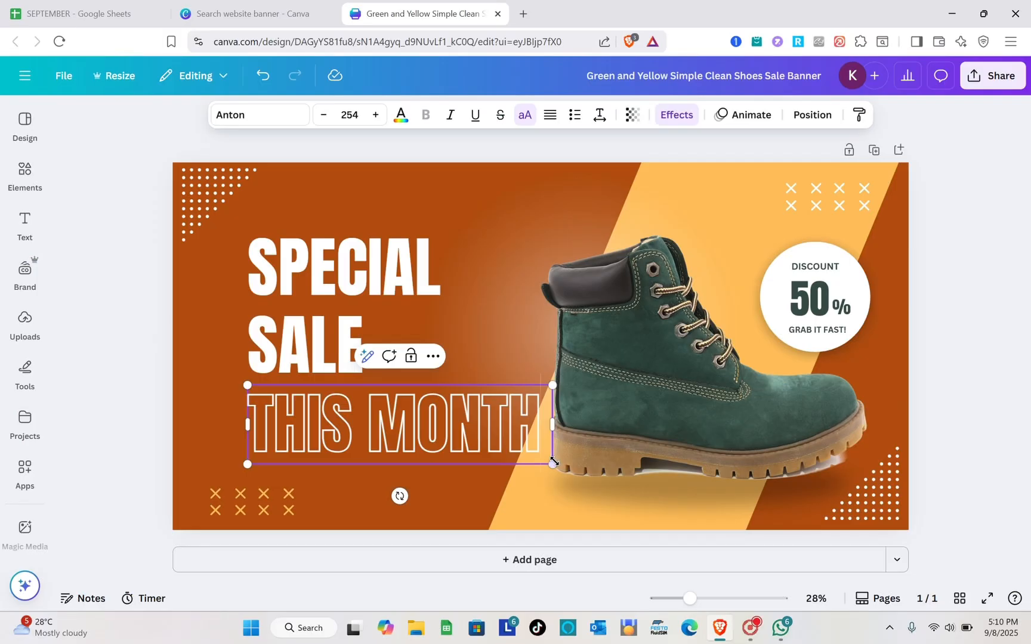
Step: Scale down the outlined "THIS MONTH" text so that it no longer reaches the boot
{"action": "left_click_drag", "start_coordinate": [554, 461], "coordinate": [490, 447]}
{"action": "left_click", "coordinate": [525, 284]}
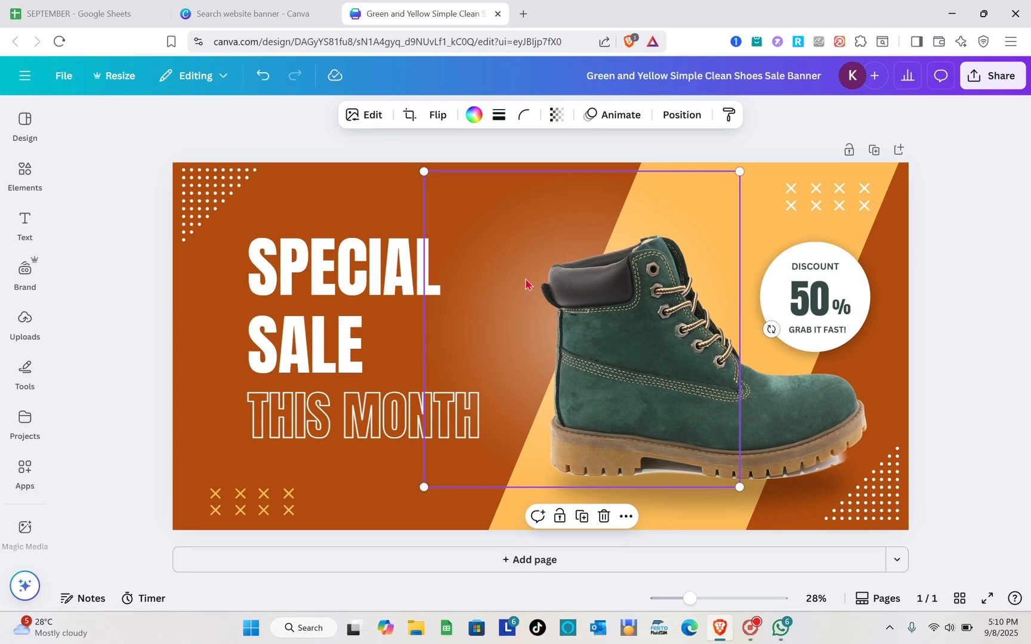
Step: Change the discount number in the round white badge to 40
{"action": "left_click", "coordinate": [829, 295]}
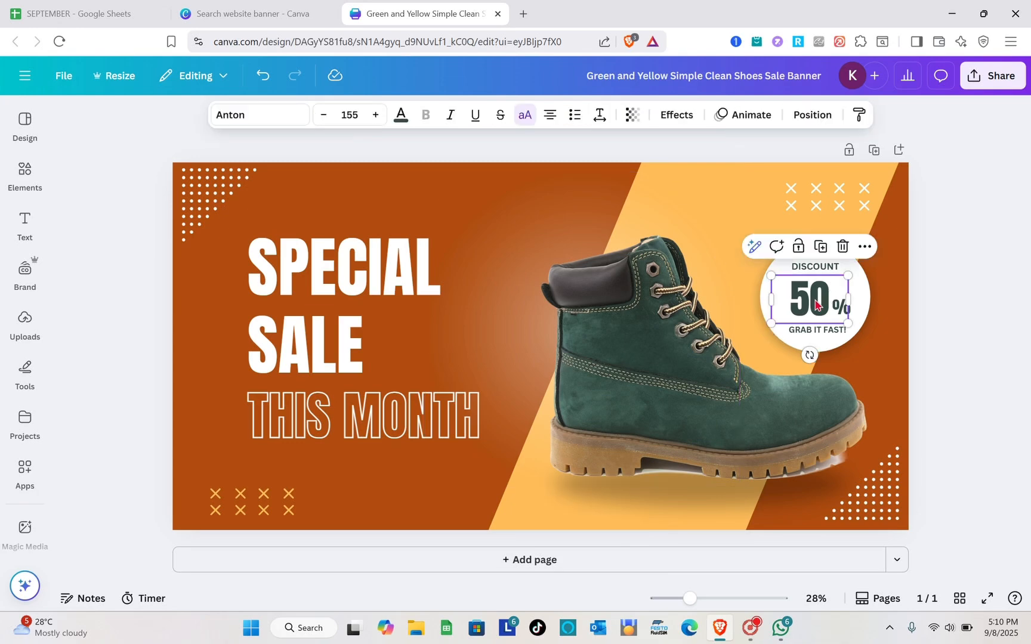
{"action": "double_click", "coordinate": [815, 301]}
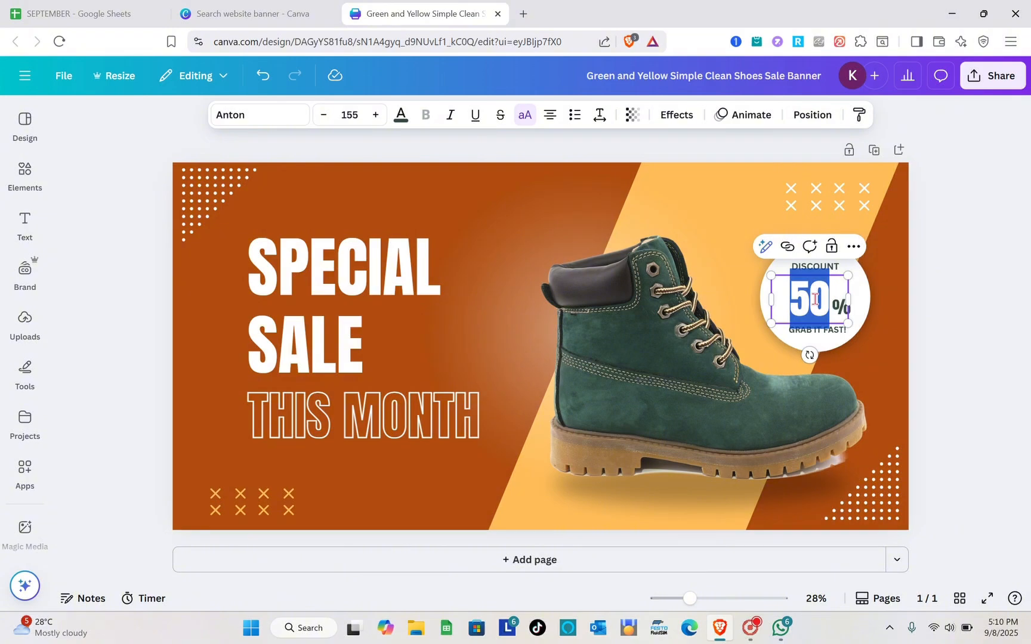
{"action": "type", "text": "40"}
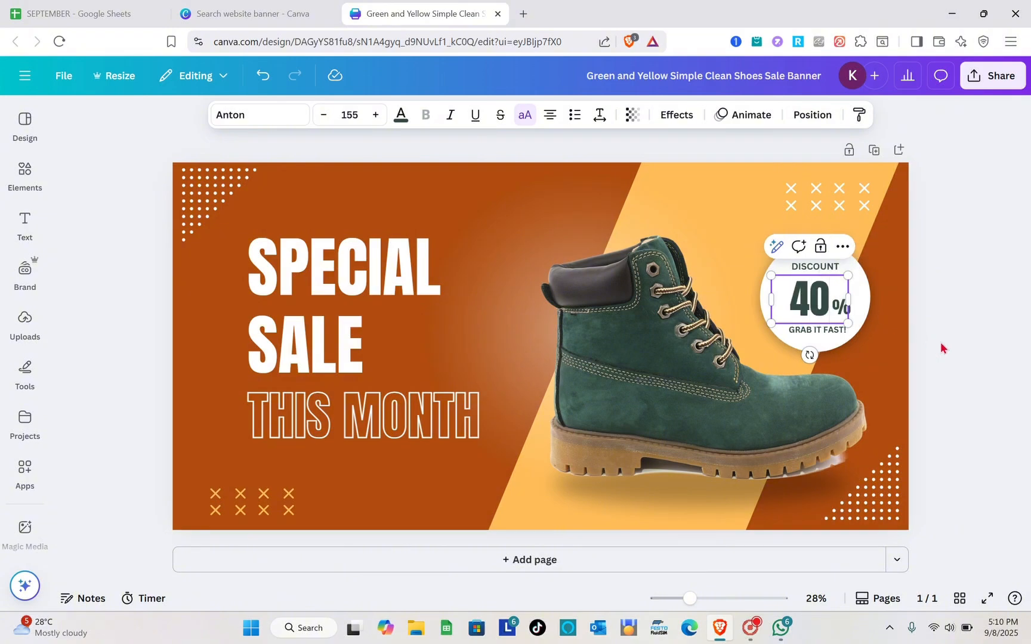
{"action": "left_click", "coordinate": [940, 348]}
Step: Add the uploaded photo of the two beige dresses on mannequins to the banner
{"action": "left_click", "coordinate": [649, 382]}
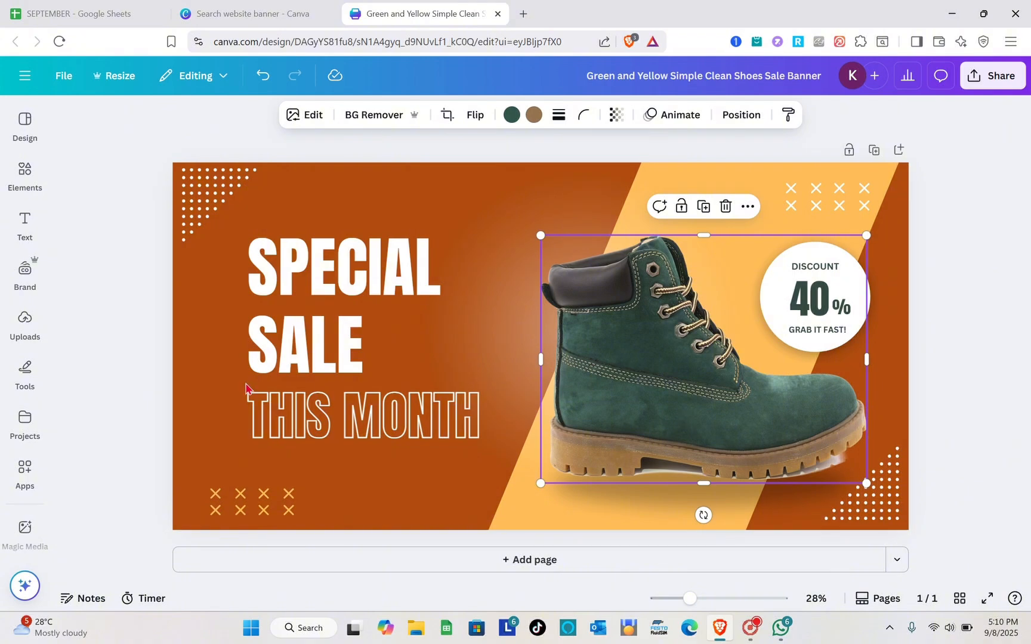
{"action": "left_click", "coordinate": [27, 338]}
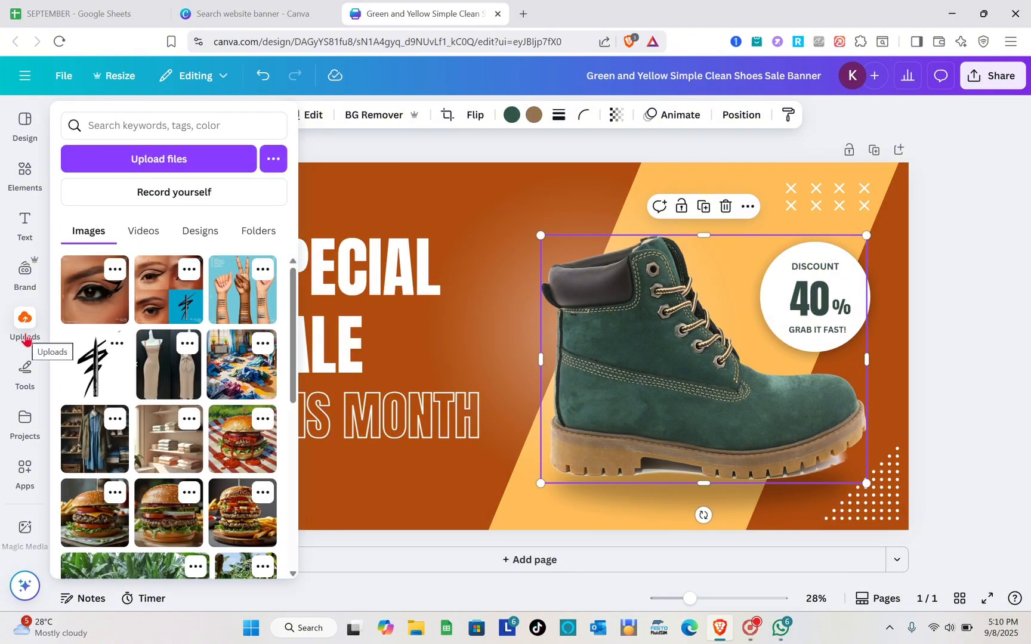
{"action": "left_click", "coordinate": [26, 341]}
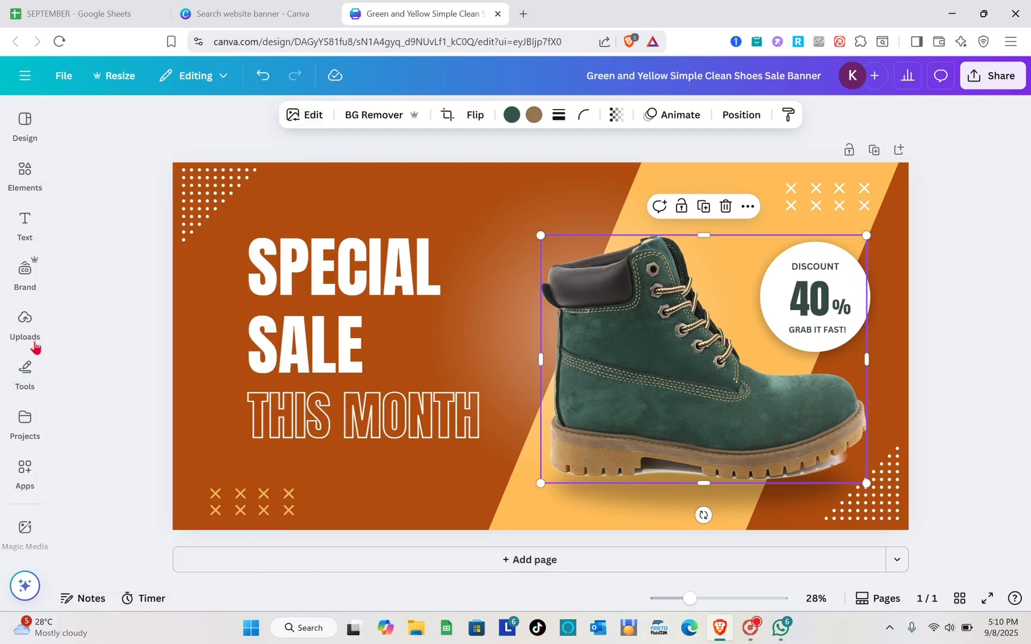
{"action": "left_click", "coordinate": [29, 334]}
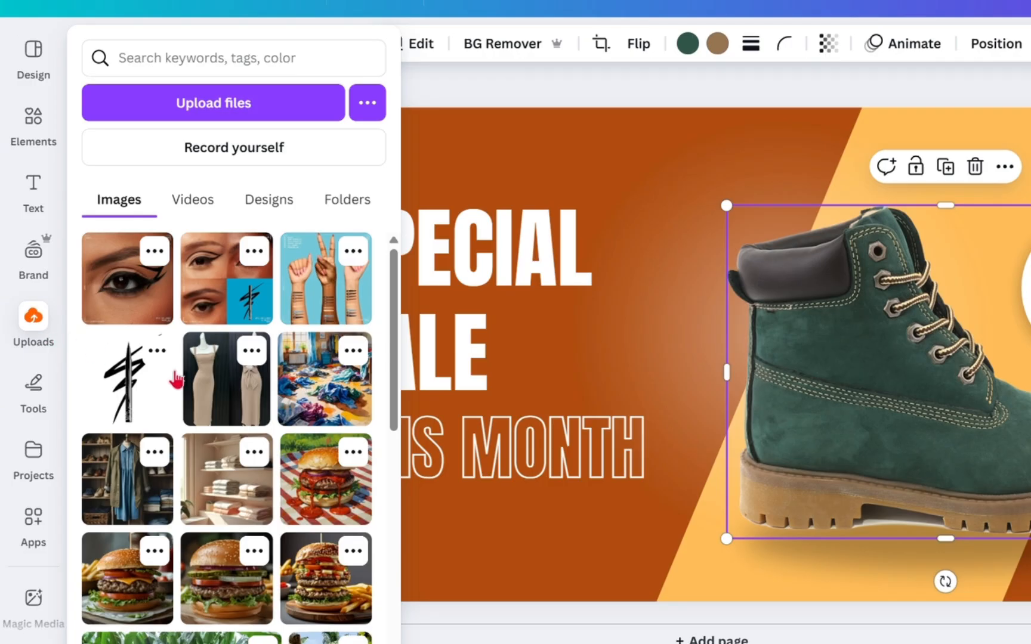
{"action": "left_click", "coordinate": [172, 376]}
{"action": "left_click", "coordinate": [515, 389]}
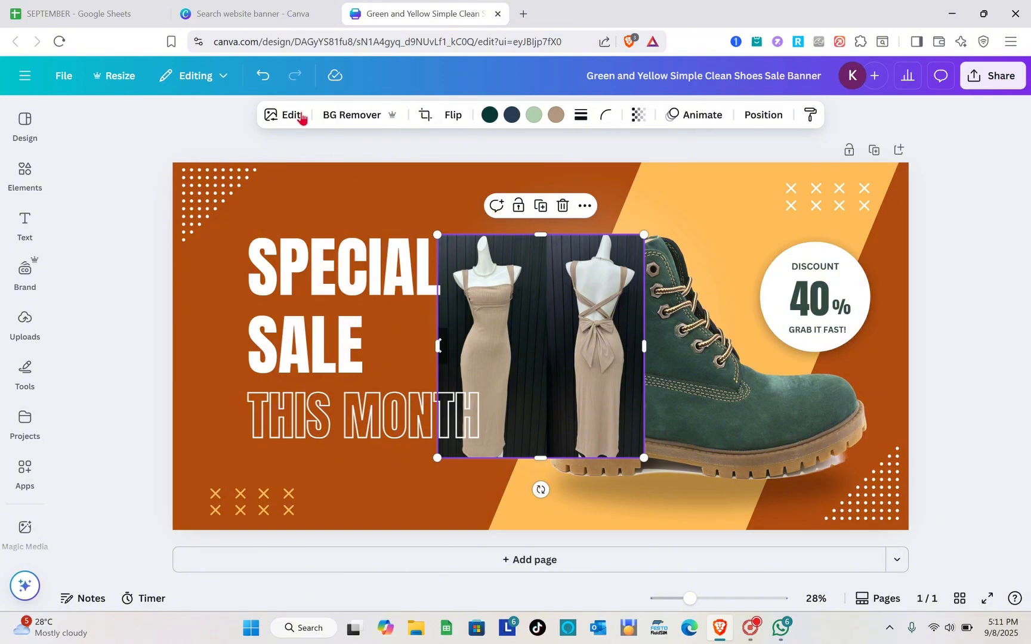
Step: Try the dress photo without its background at different spots on the banner, and delete it
{"action": "left_click", "coordinate": [356, 116]}
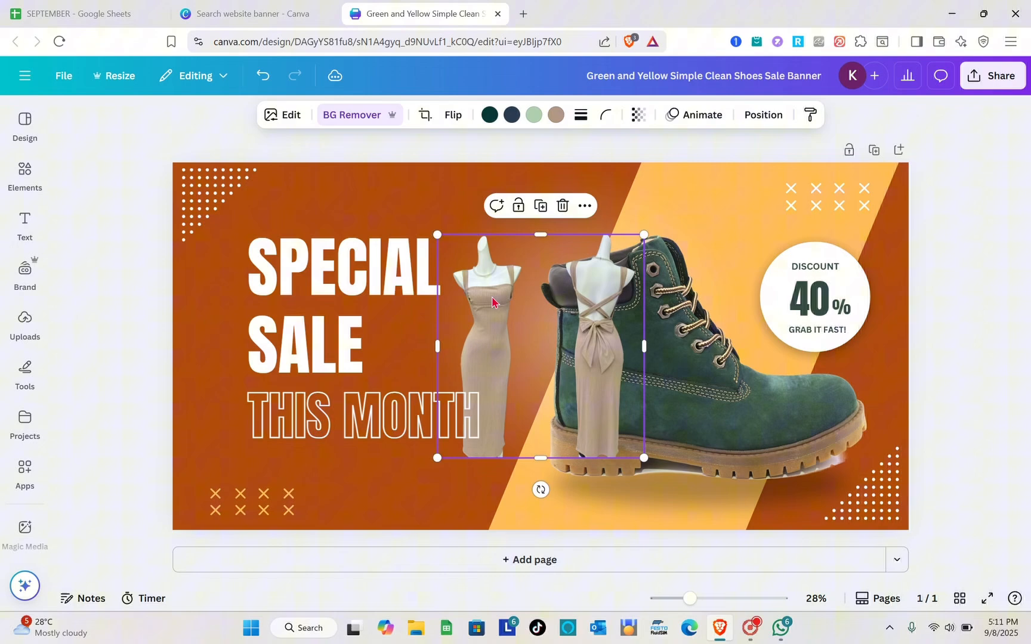
{"action": "left_click_drag", "start_coordinate": [489, 342], "coordinate": [670, 331]}
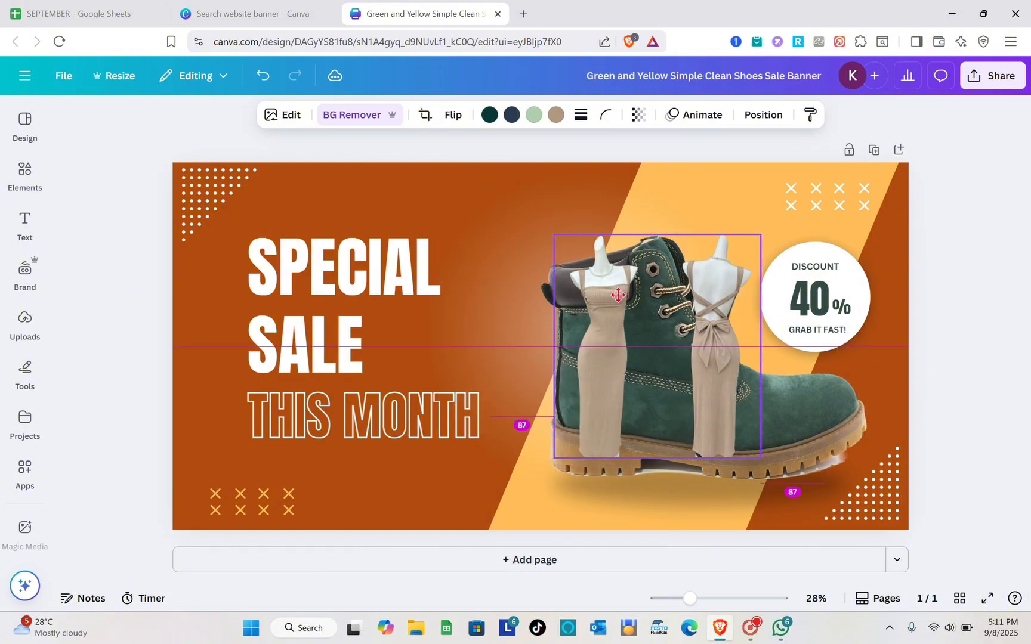
{"action": "left_click_drag", "start_coordinate": [617, 295], "coordinate": [414, 277]}
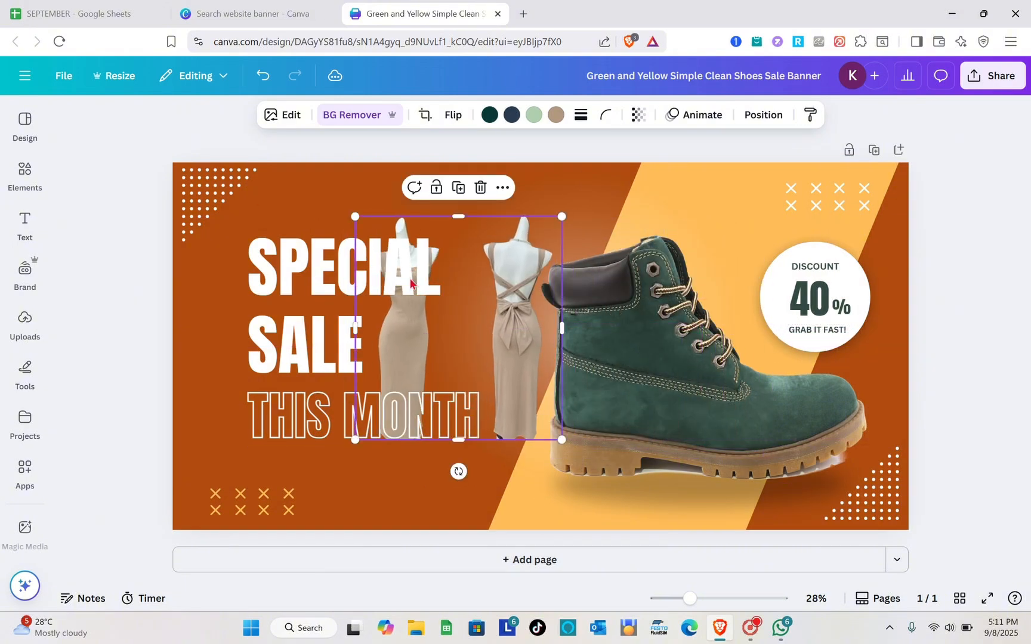
{"action": "left_click", "coordinate": [480, 189]}
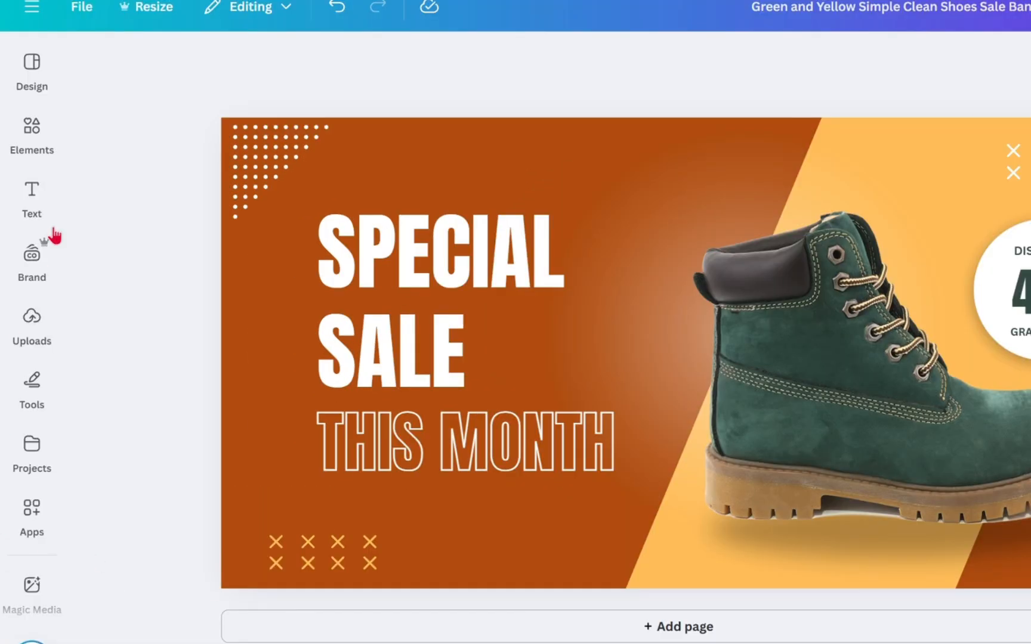
Step: Look through the available design elements and the Brand Kit options for logos, colors and fonts
{"action": "left_click", "coordinate": [25, 216]}
{"action": "left_click", "coordinate": [31, 149]}
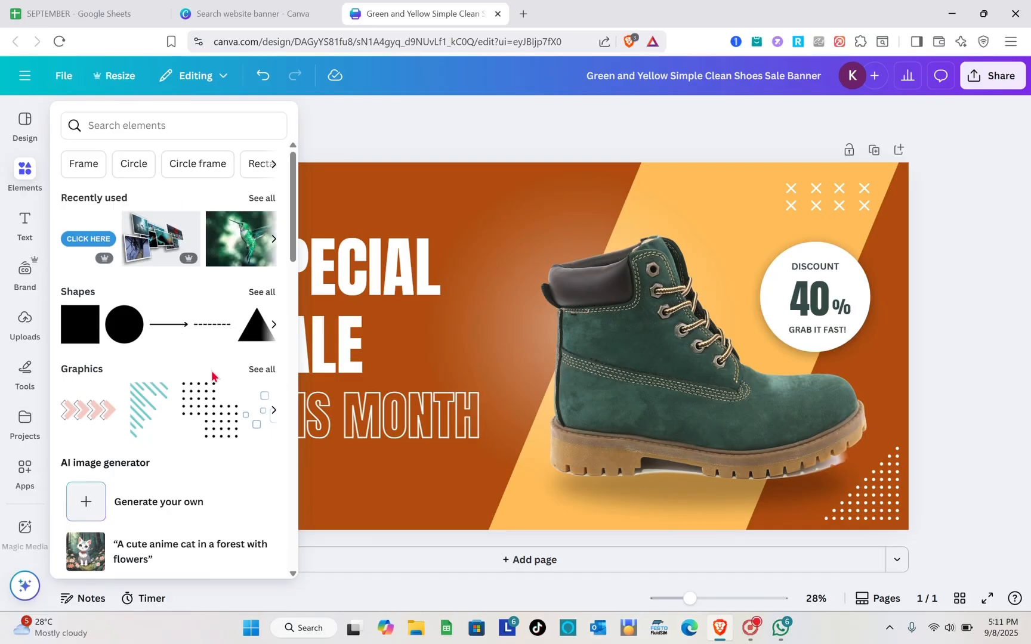
{"action": "left_click", "coordinate": [22, 279]}
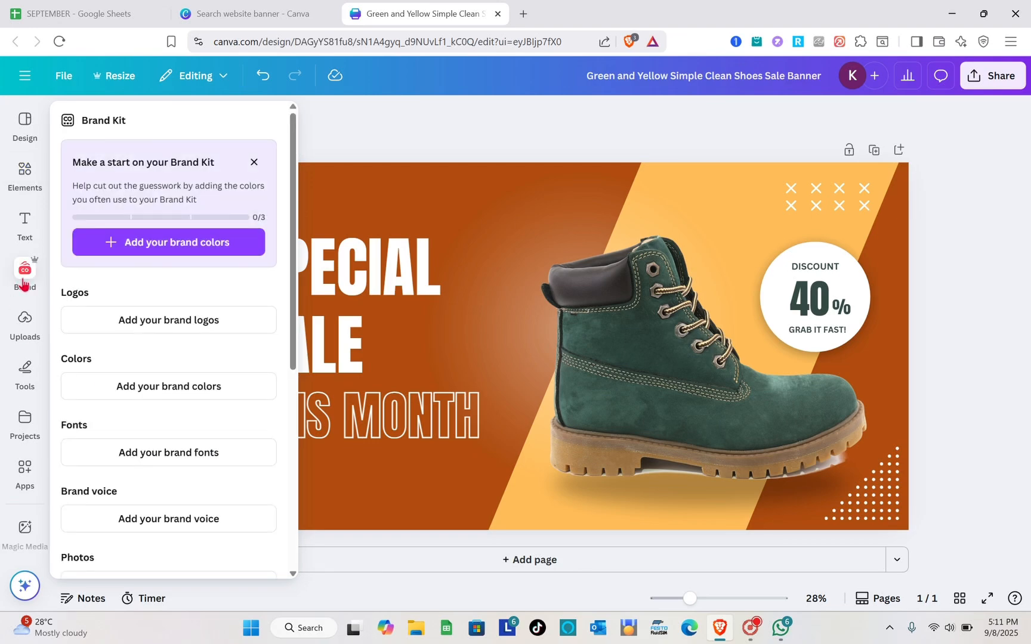
{"action": "left_click", "coordinate": [24, 281]}
{"action": "left_click", "coordinate": [24, 280]}
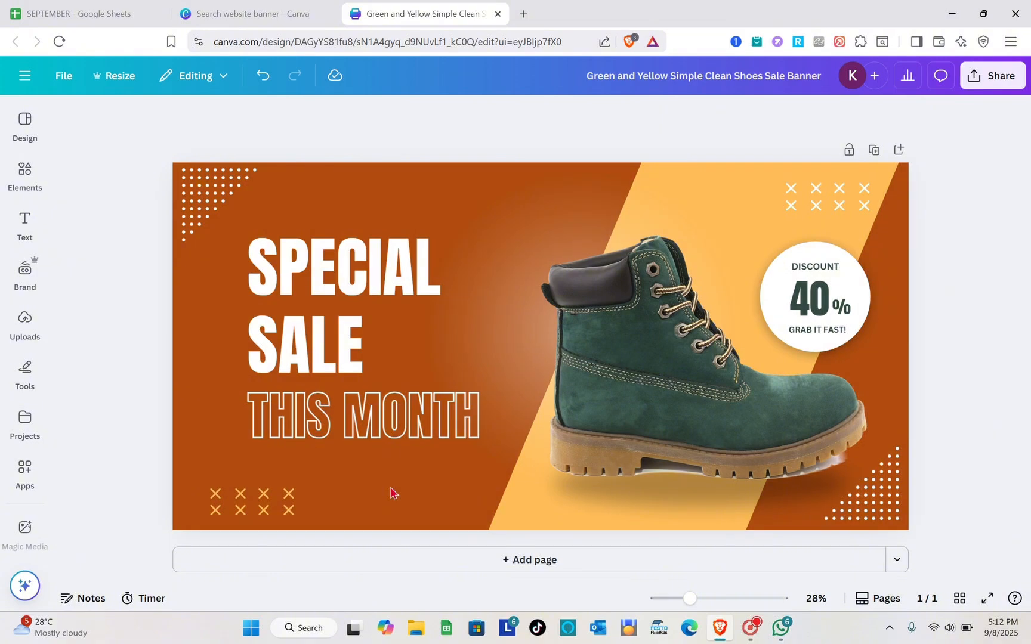
Step: Examine the custom size settings for resizing the banner, and leave them without resizing
{"action": "left_click", "coordinate": [119, 82]}
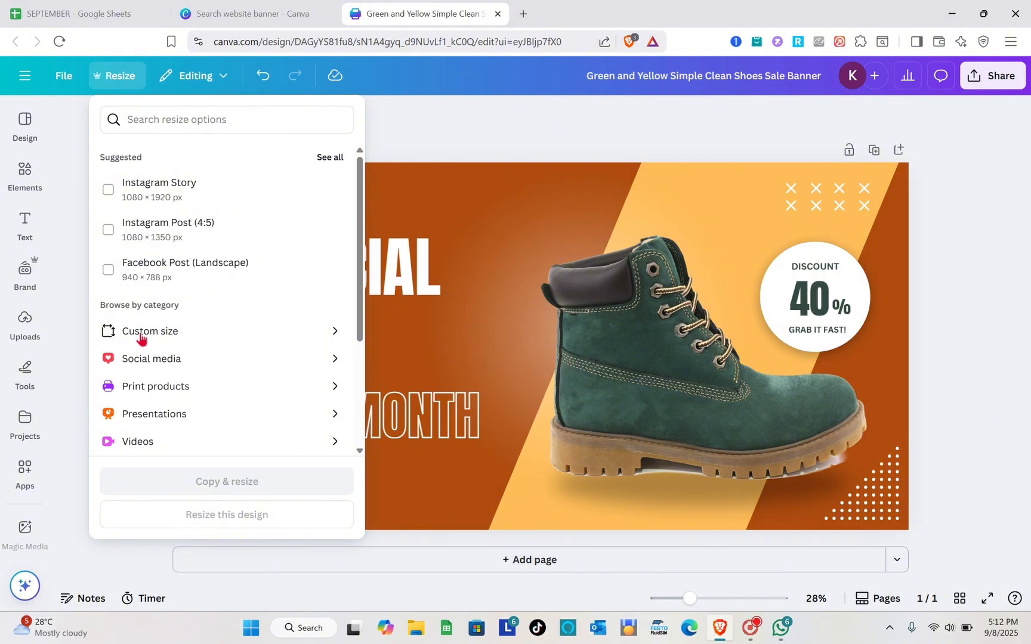
{"action": "left_click", "coordinate": [248, 339]}
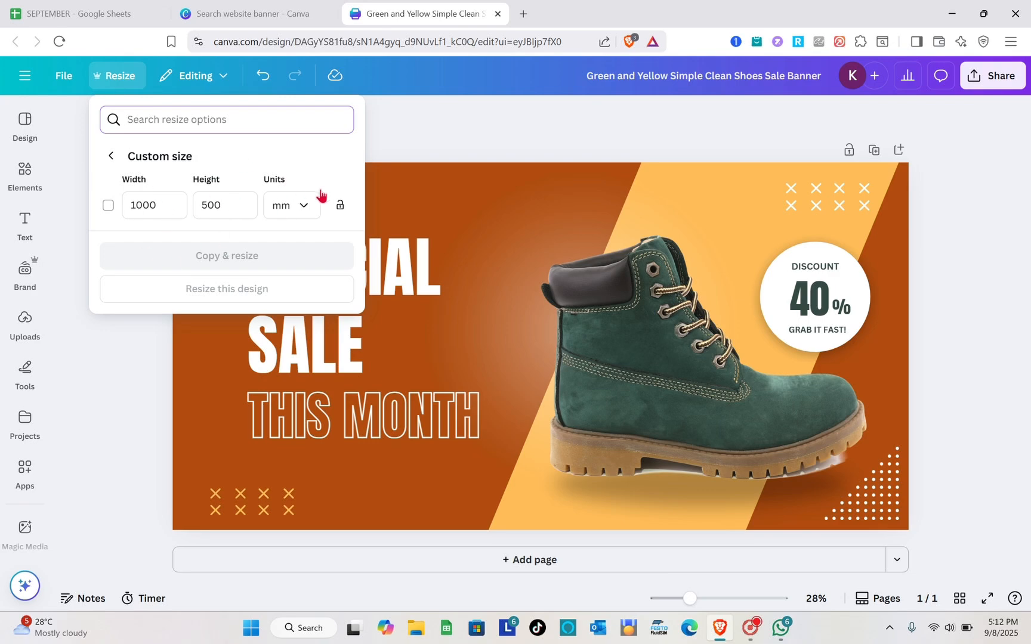
{"action": "left_click", "coordinate": [432, 150]}
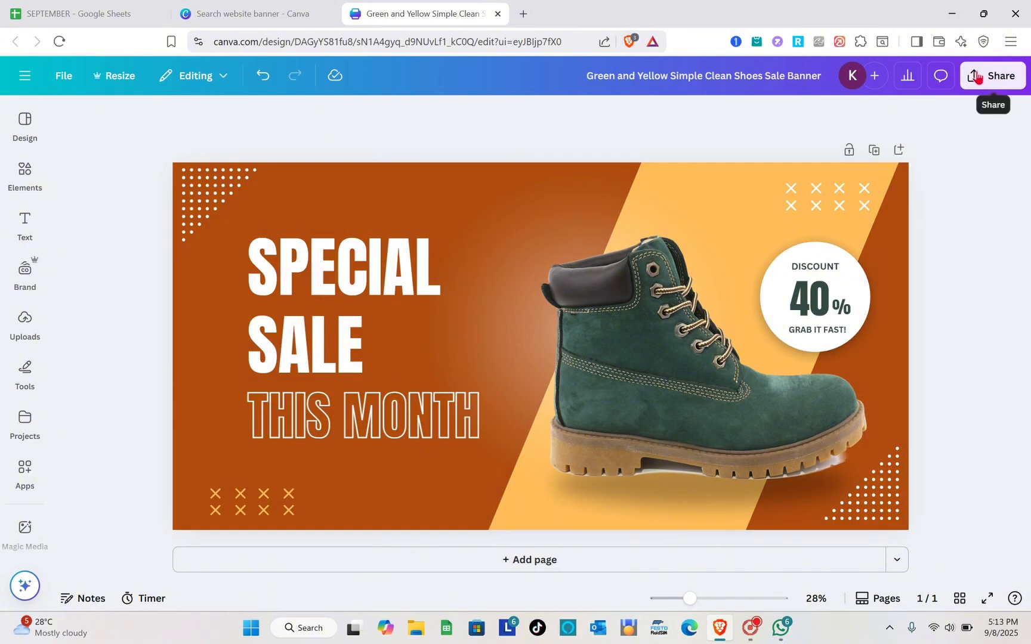
Step: Examine the file types offered for downloading the banner, and leave without downloading
{"action": "left_click", "coordinate": [995, 82]}
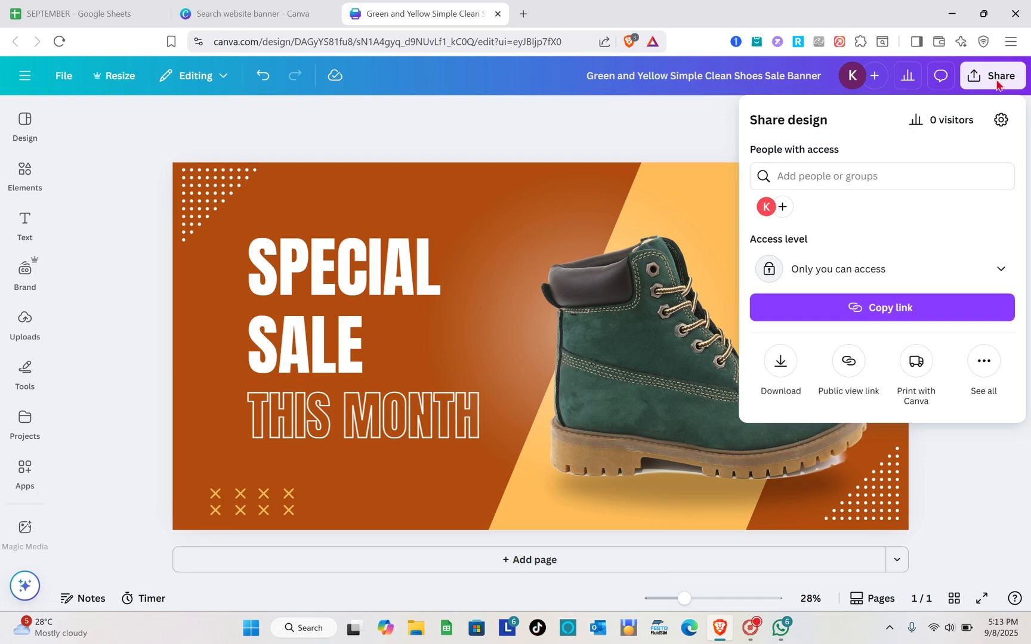
{"action": "left_click", "coordinate": [779, 363]}
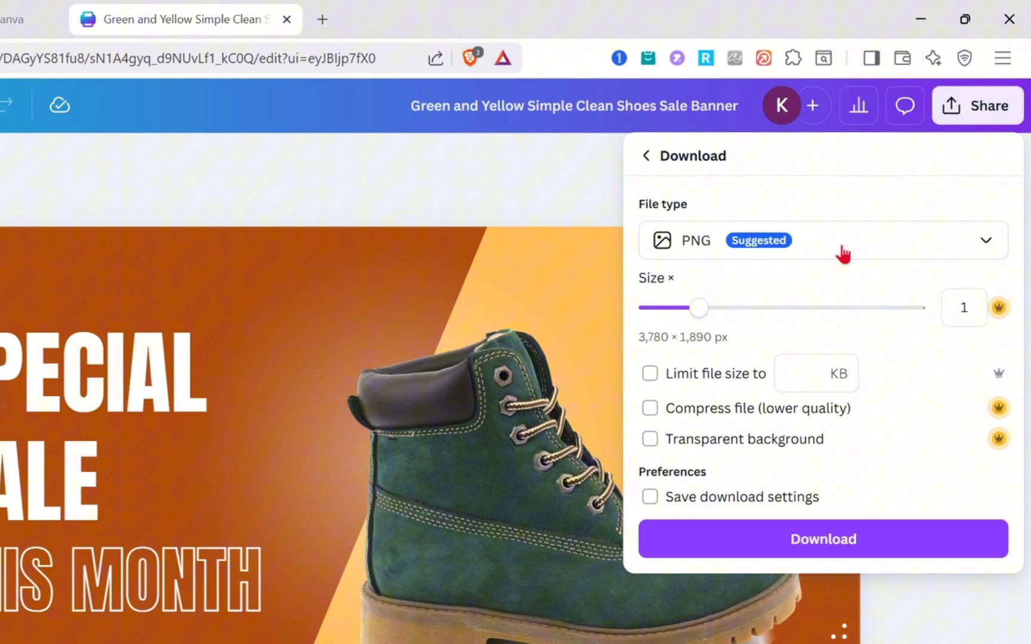
{"action": "left_click", "coordinate": [898, 180]}
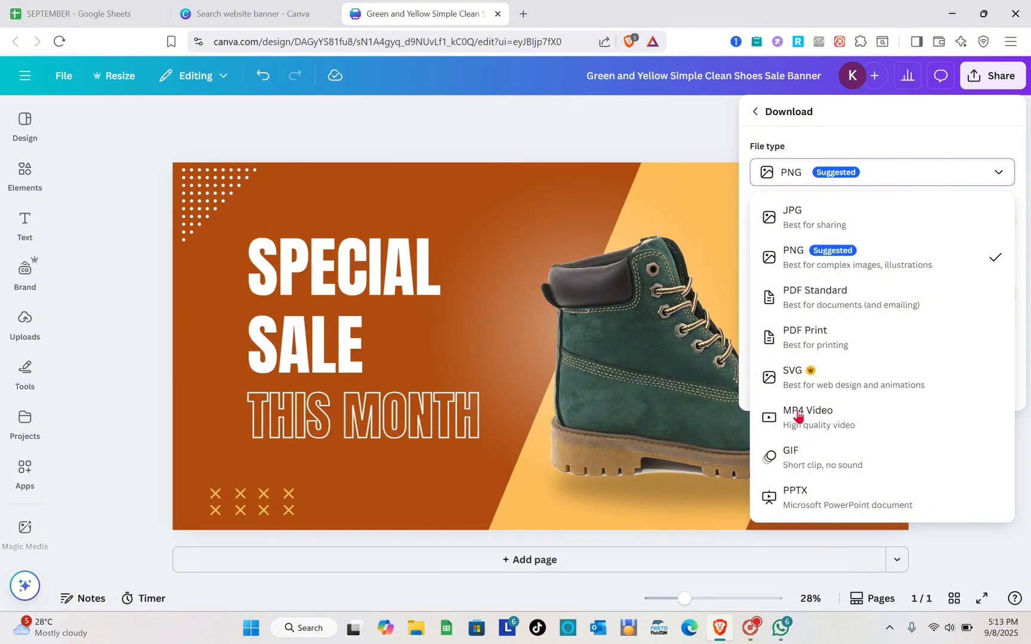
{"action": "left_click", "coordinate": [661, 295]}
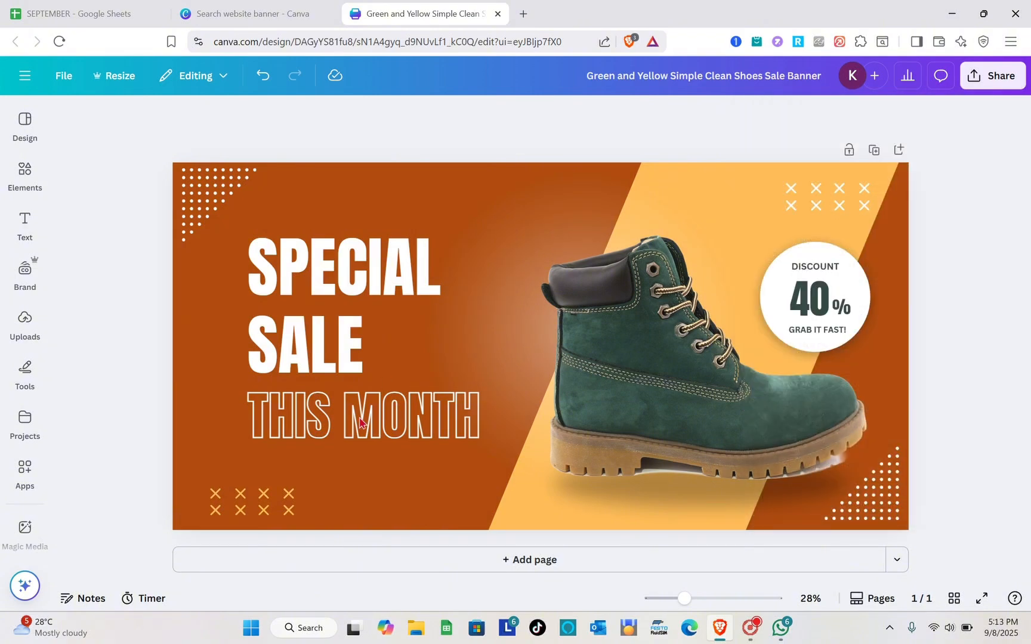
Step: Browse the full shape library and add the recently used notched arrow shape to the banner
{"action": "left_click", "coordinate": [28, 170]}
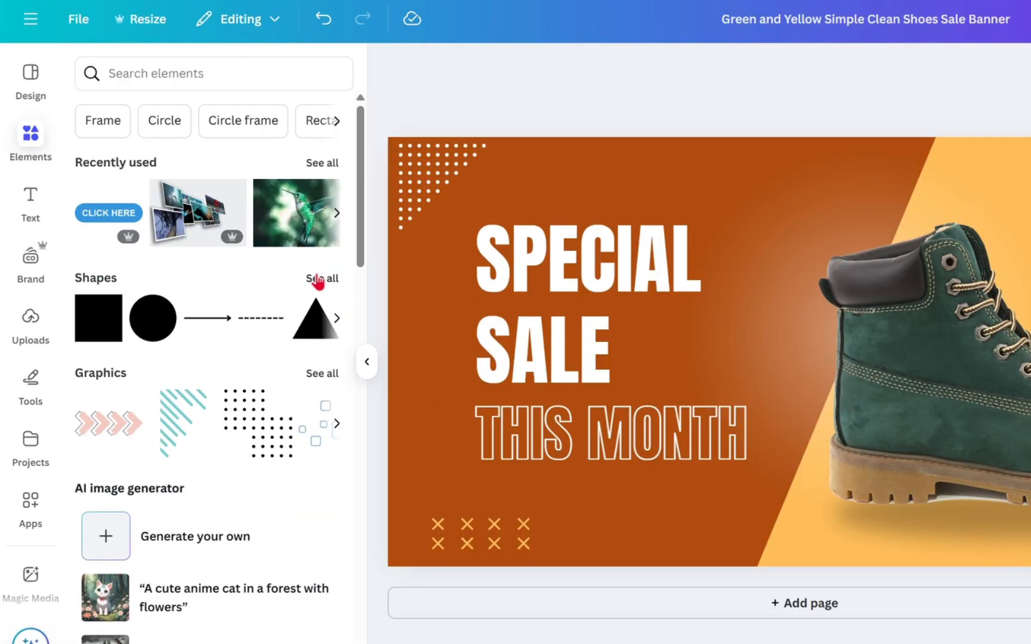
{"action": "left_click", "coordinate": [257, 286]}
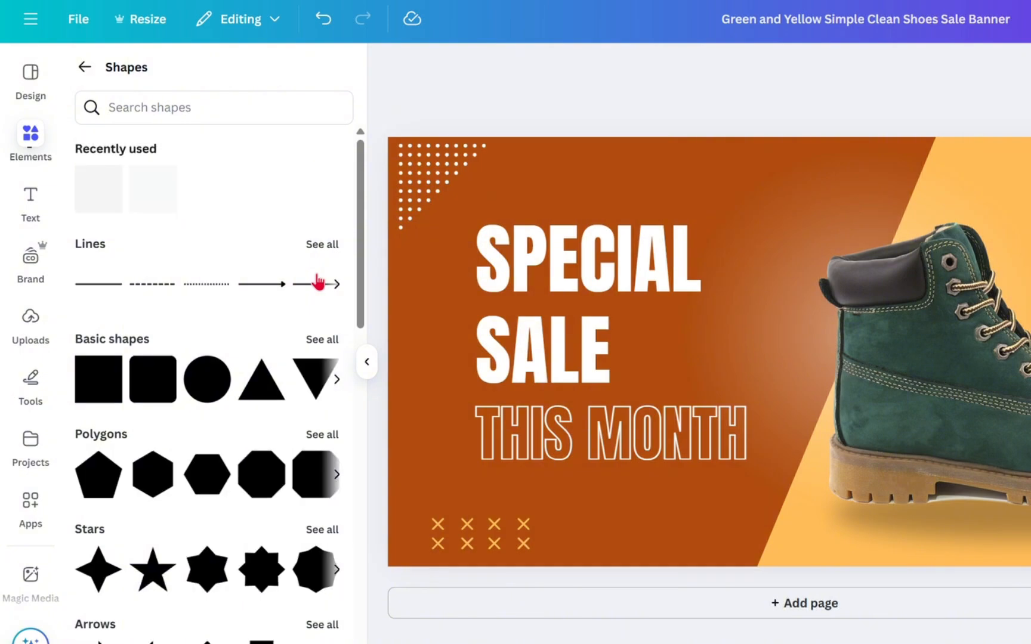
{"action": "scroll", "coordinate": [231, 512], "scroll_direction": "down", "scroll_amount": 3}
{"action": "scroll", "coordinate": [231, 511], "scroll_direction": "down", "scroll_amount": 2}
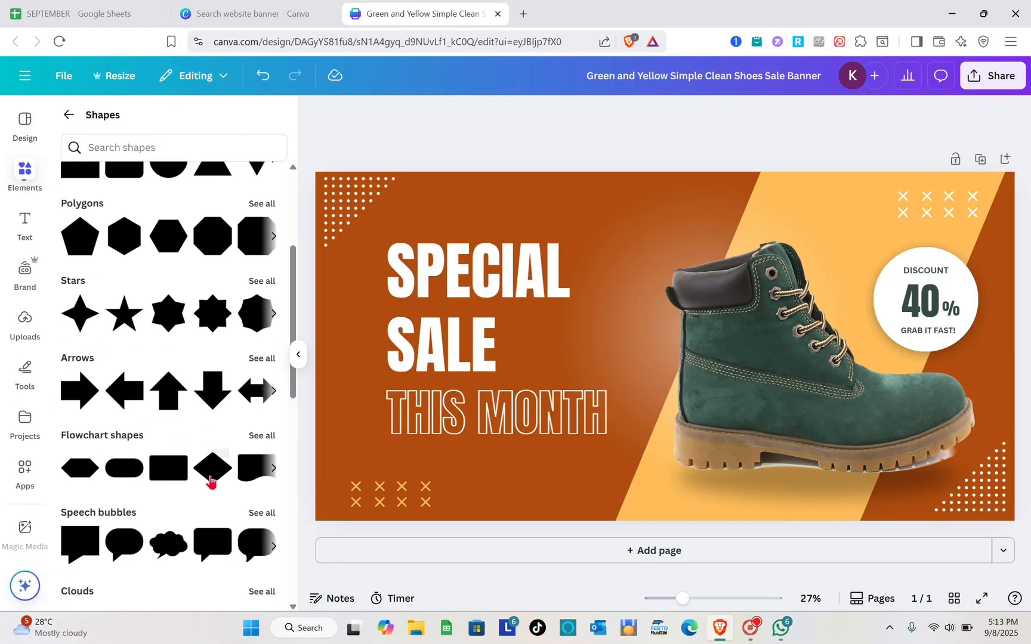
{"action": "scroll", "coordinate": [260, 517], "scroll_direction": "down", "scroll_amount": 1}
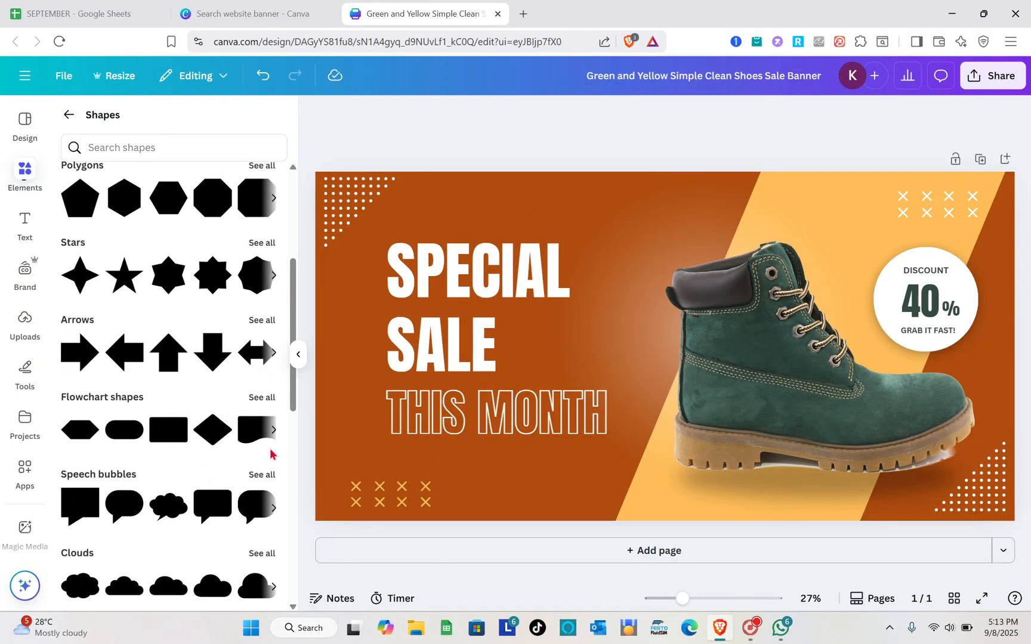
{"action": "scroll", "coordinate": [214, 467], "scroll_direction": "down", "scroll_amount": 2}
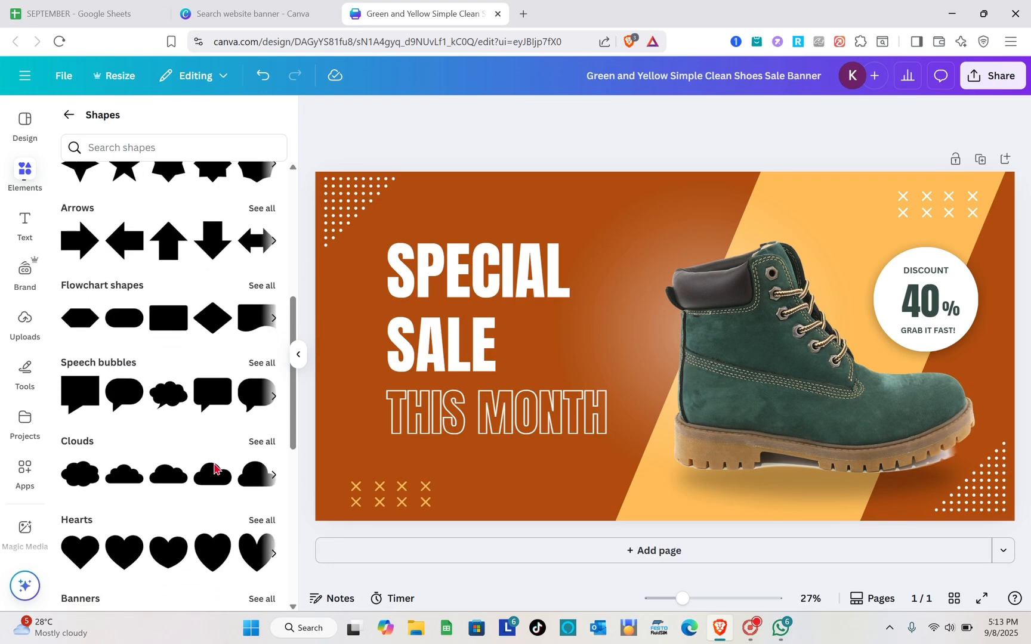
{"action": "scroll", "coordinate": [215, 467], "scroll_direction": "up", "scroll_amount": 3}
{"action": "scroll", "coordinate": [214, 467], "scroll_direction": "up", "scroll_amount": 3}
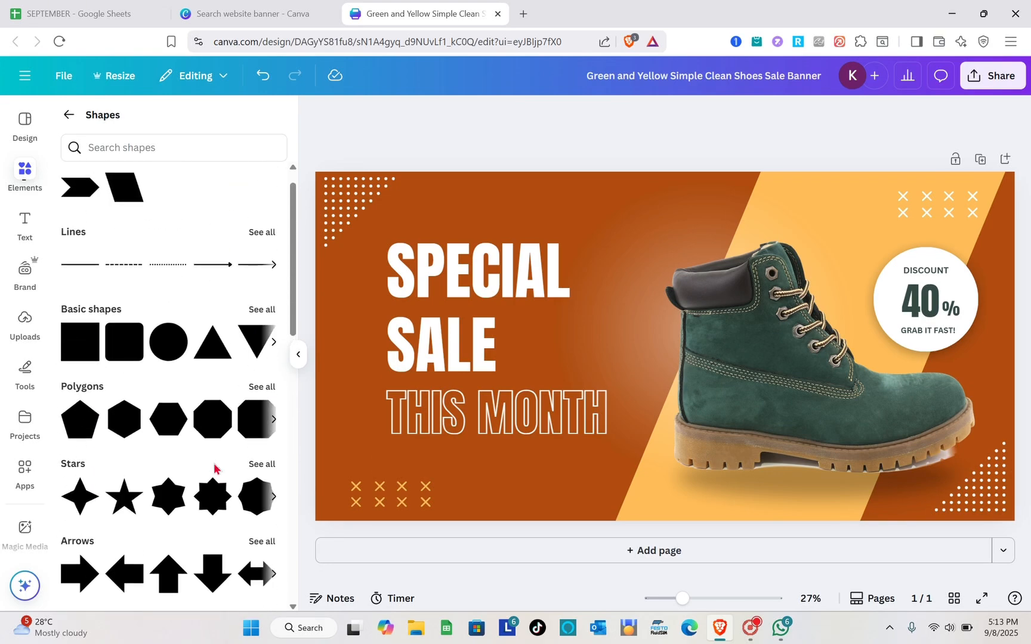
{"action": "scroll", "coordinate": [216, 469], "scroll_direction": "down", "scroll_amount": 6}
{"action": "scroll", "coordinate": [215, 467], "scroll_direction": "up", "scroll_amount": 6}
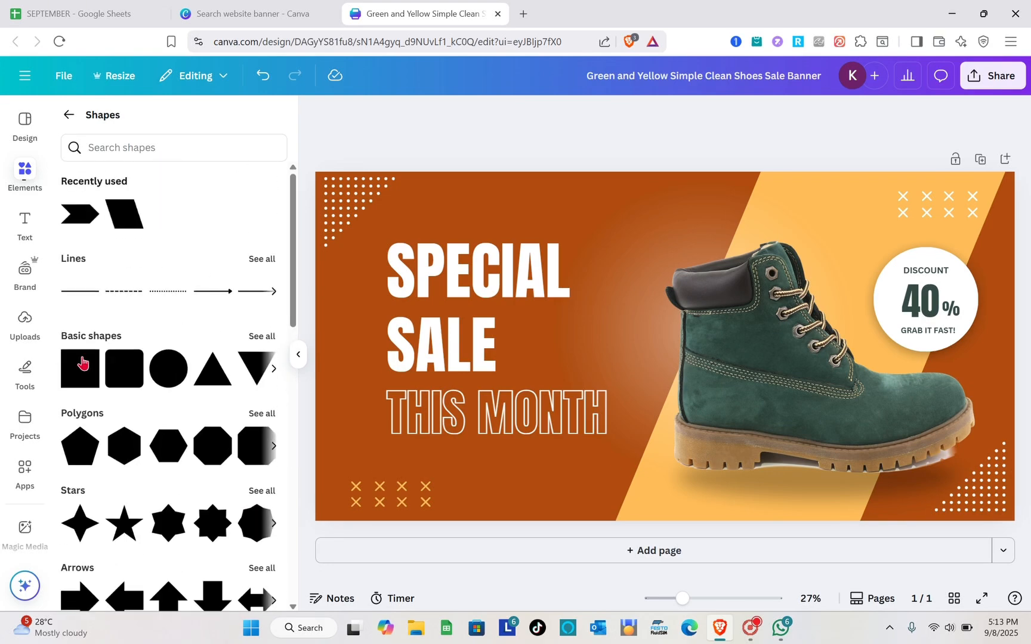
{"action": "left_click", "coordinate": [76, 214]}
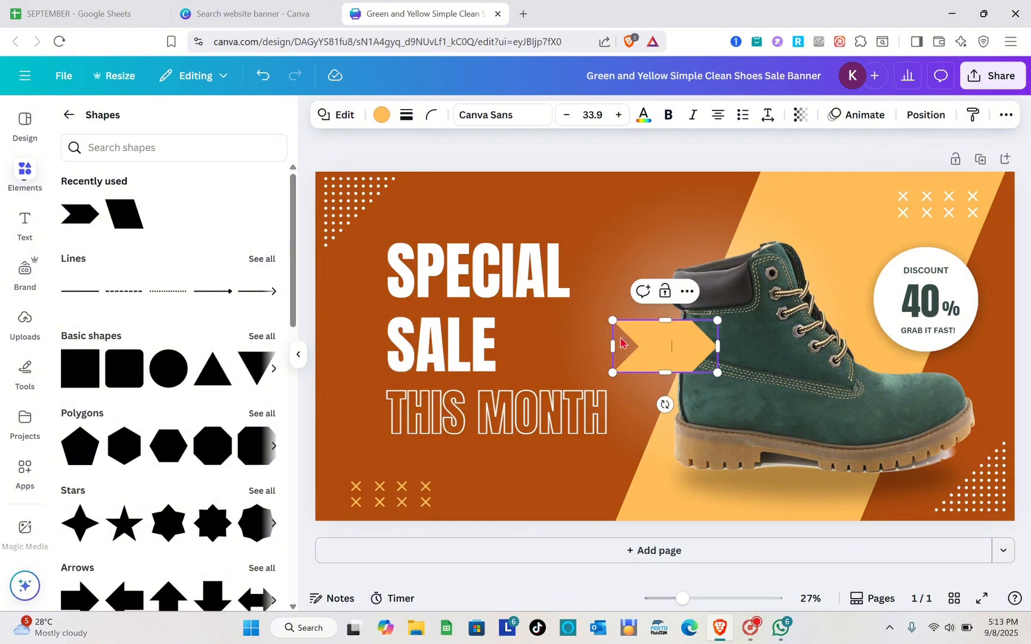
Step: Move the notched arrow shape above the "SPECIAL SALE" headline and recolor it with the dark green document color
{"action": "left_click", "coordinate": [580, 293]}
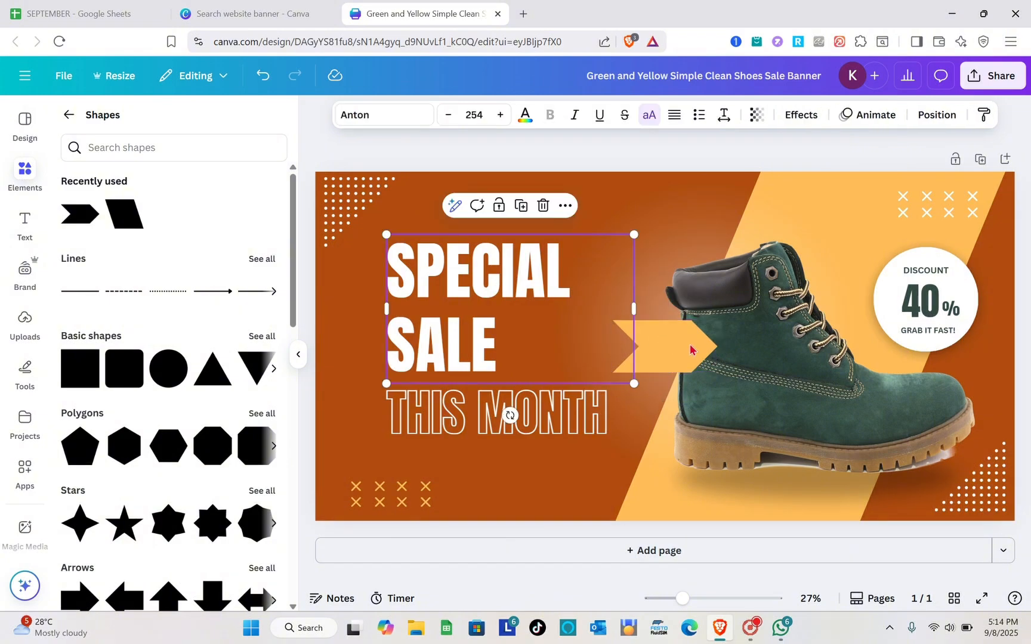
{"action": "left_click_drag", "start_coordinate": [690, 349], "coordinate": [474, 199]}
{"action": "left_click", "coordinate": [478, 205]}
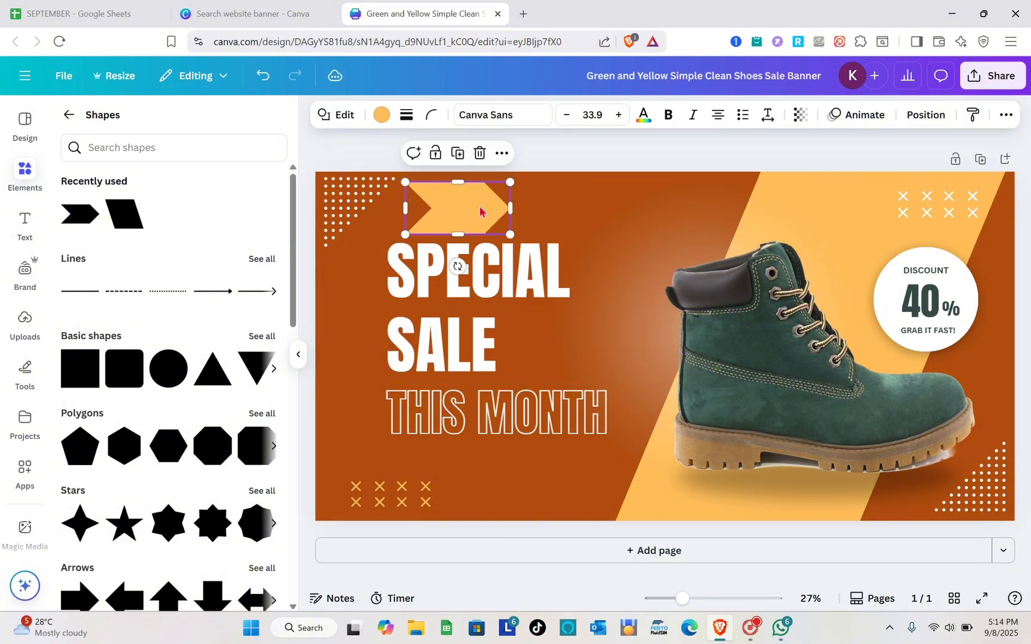
{"action": "left_click", "coordinate": [329, 37]}
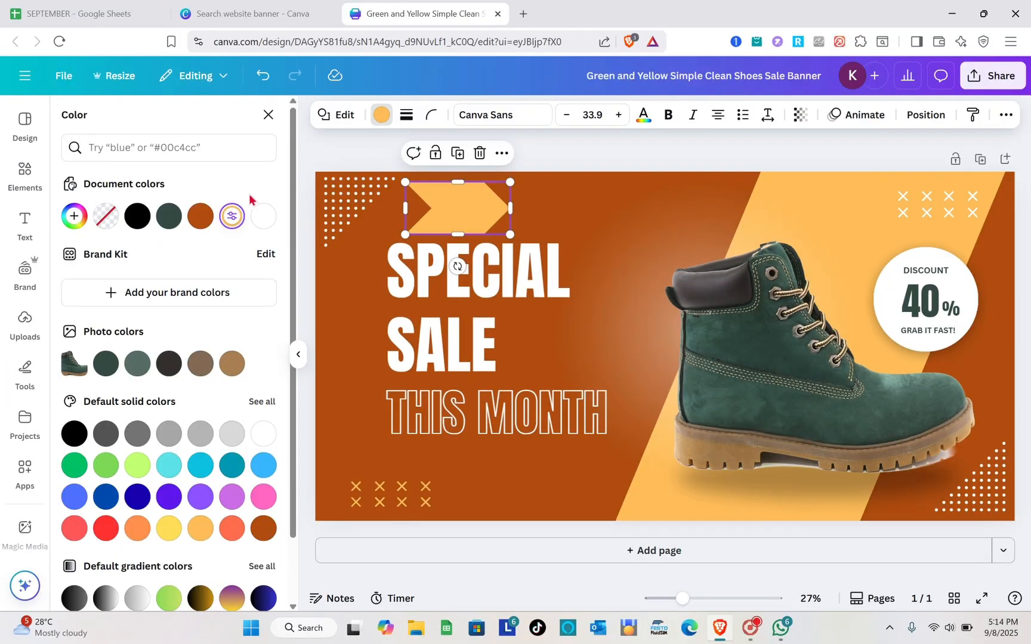
{"action": "left_click", "coordinate": [168, 220]}
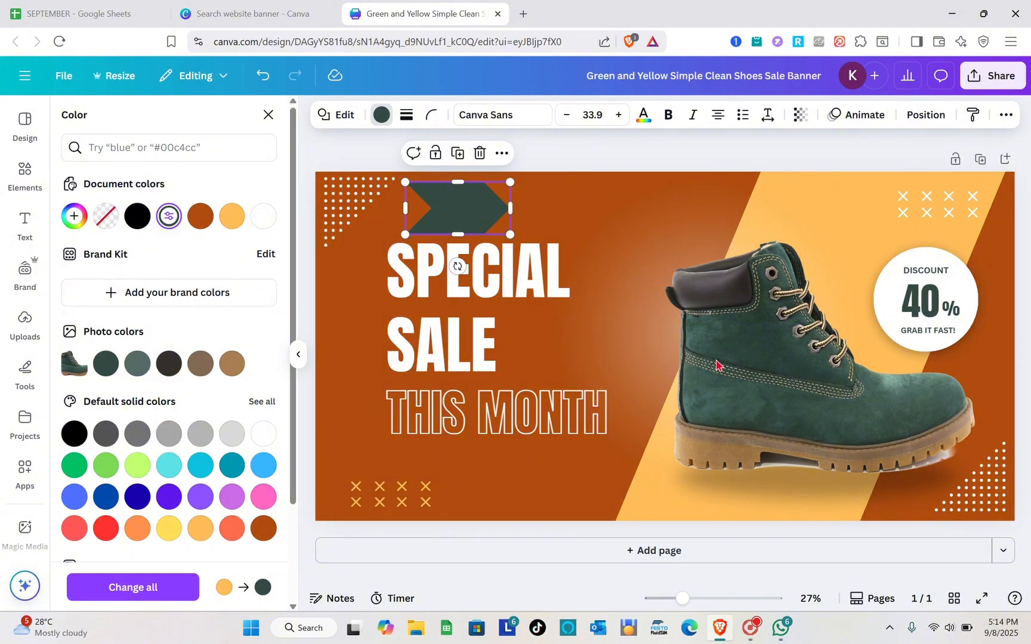
Step: Stretch the dark green notched arrow into a wide, thin ribbon and position it just above the "SPECIAL SALE" headline
{"action": "left_click", "coordinate": [604, 391]}
{"action": "left_click", "coordinate": [457, 211]}
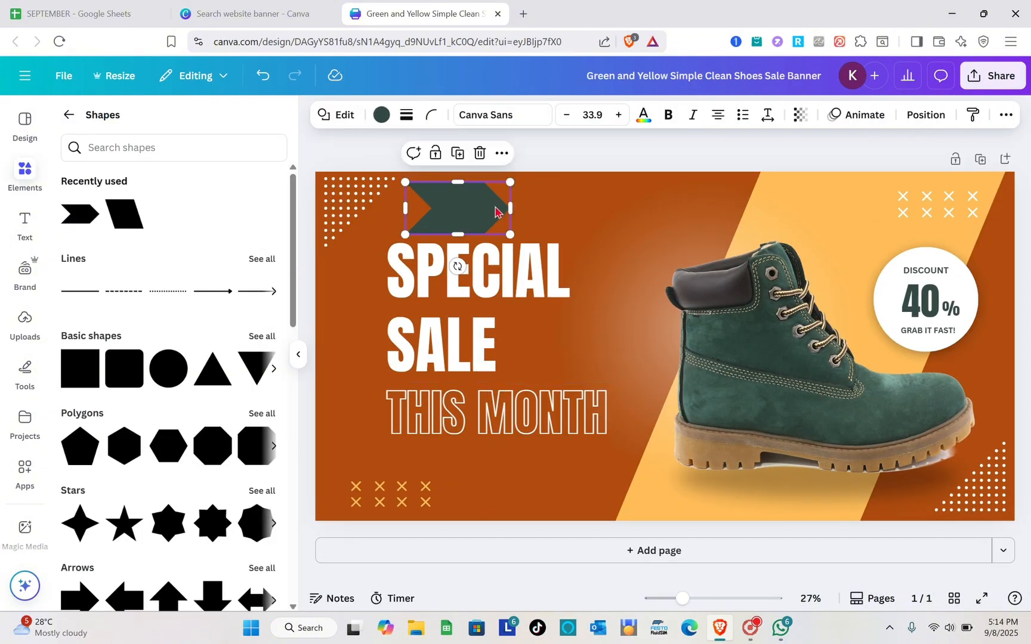
{"action": "left_click_drag", "start_coordinate": [514, 207], "coordinate": [688, 221]}
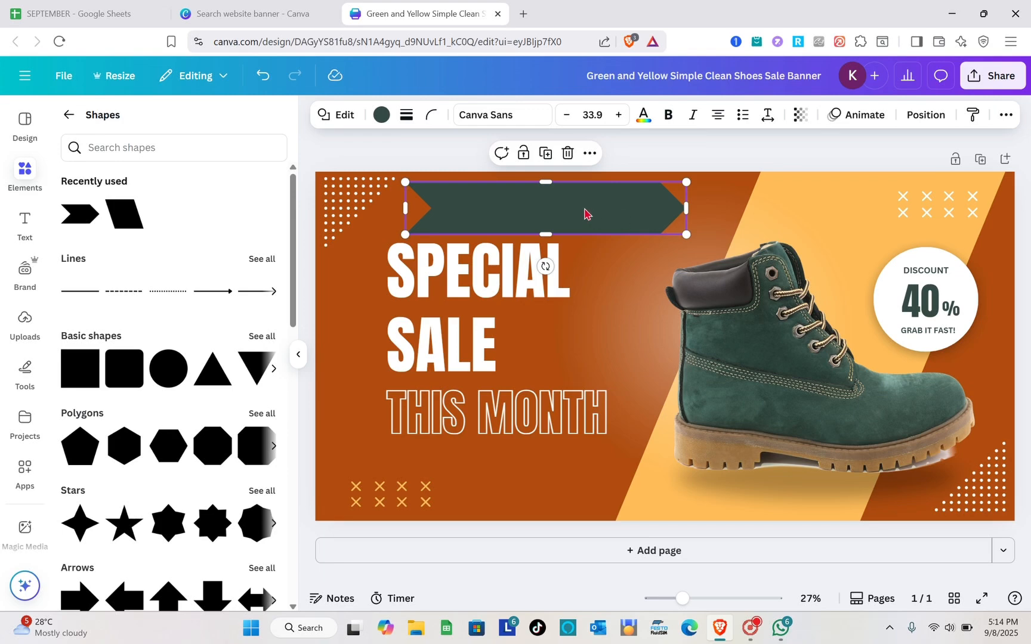
{"action": "left_click_drag", "start_coordinate": [584, 213], "coordinate": [528, 212]}
{"action": "left_click", "coordinate": [721, 259]}
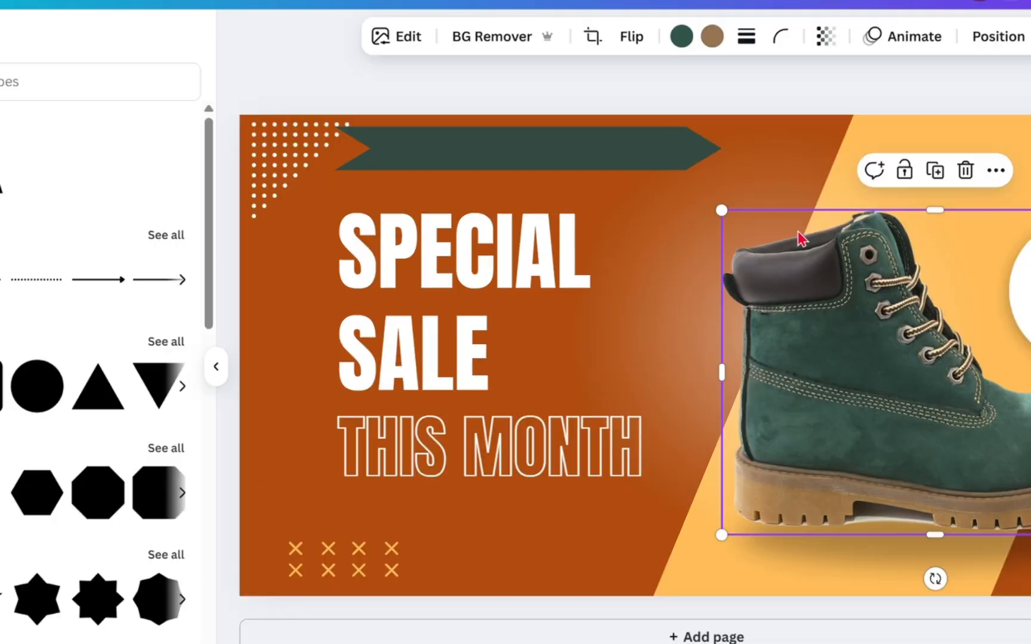
{"action": "left_click_drag", "start_coordinate": [610, 164], "coordinate": [601, 191]}
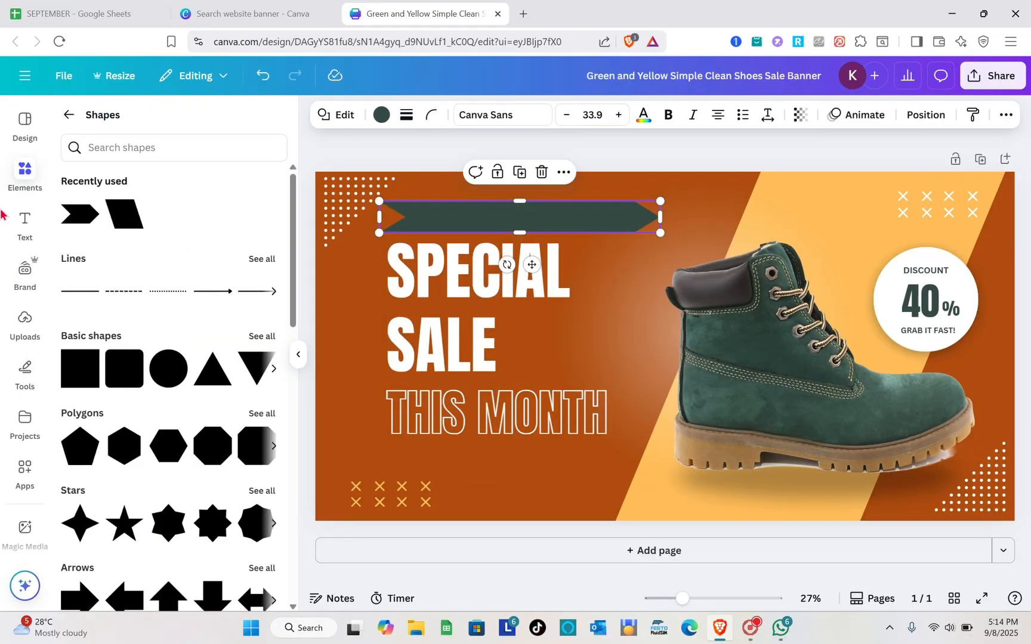
Step: Add a default subheading text box on the dark green arrow ribbon and color its text white
{"action": "left_click", "coordinate": [37, 230]}
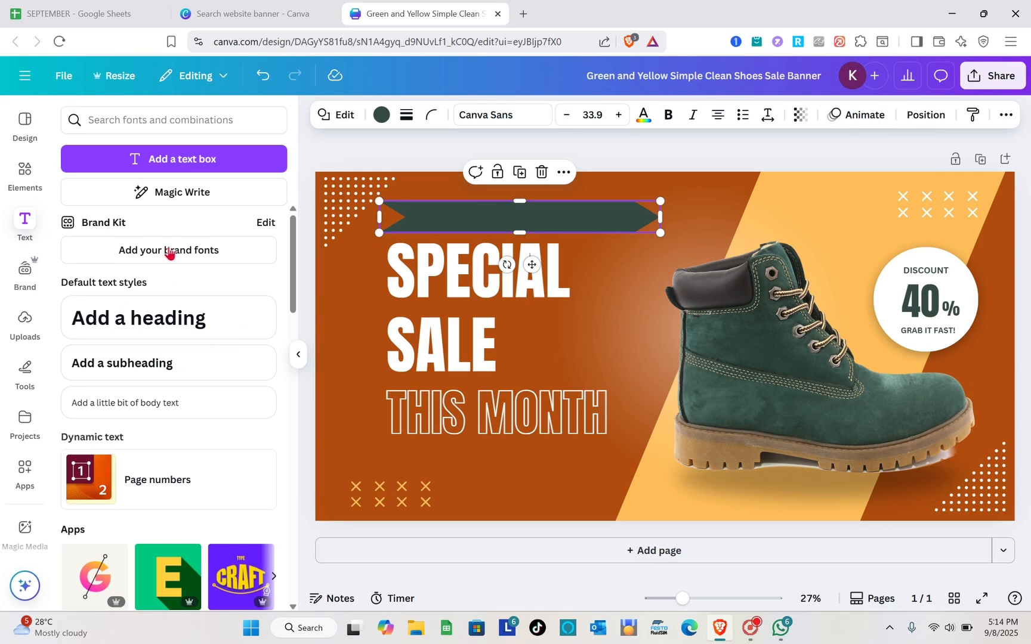
{"action": "left_click", "coordinate": [148, 374]}
{"action": "left_click", "coordinate": [629, 330]}
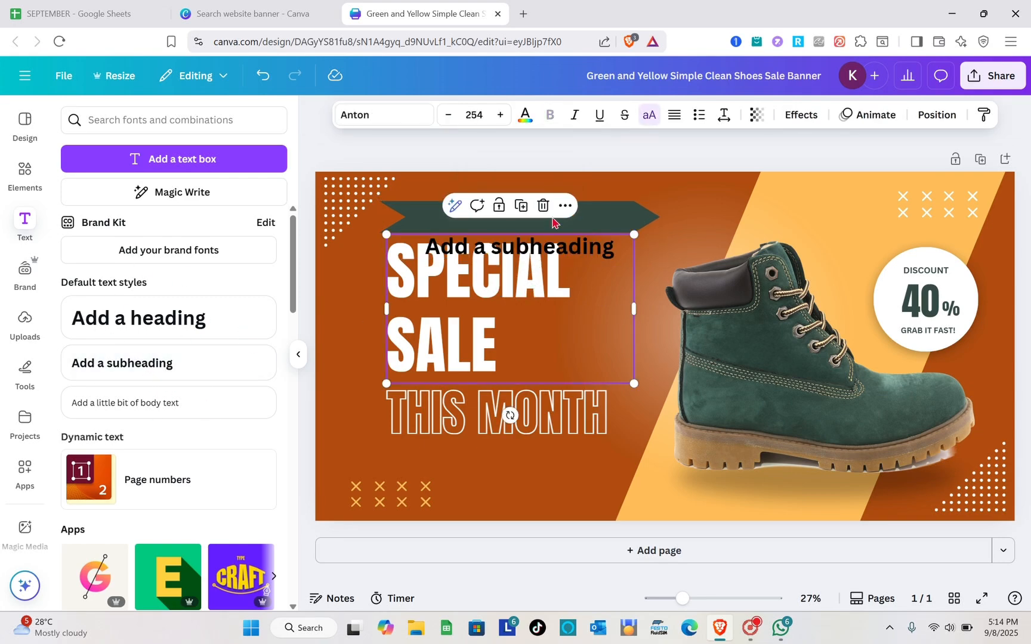
{"action": "left_click_drag", "start_coordinate": [561, 246], "coordinate": [550, 222]}
{"action": "double_click", "coordinate": [552, 224]}
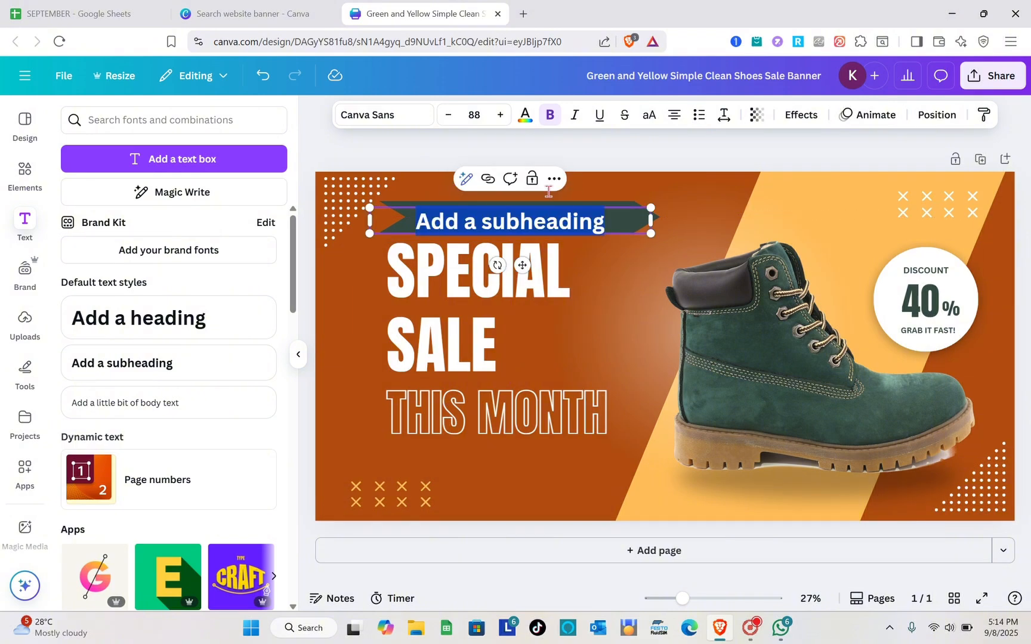
{"action": "left_click", "coordinate": [527, 120]}
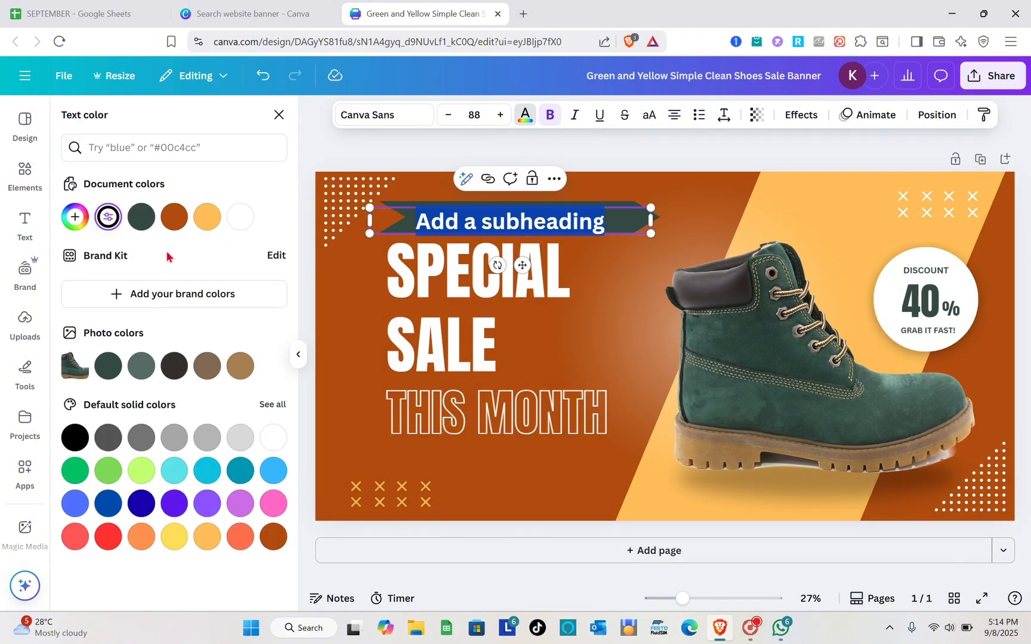
{"action": "left_click", "coordinate": [243, 221]}
{"action": "left_click", "coordinate": [527, 323]}
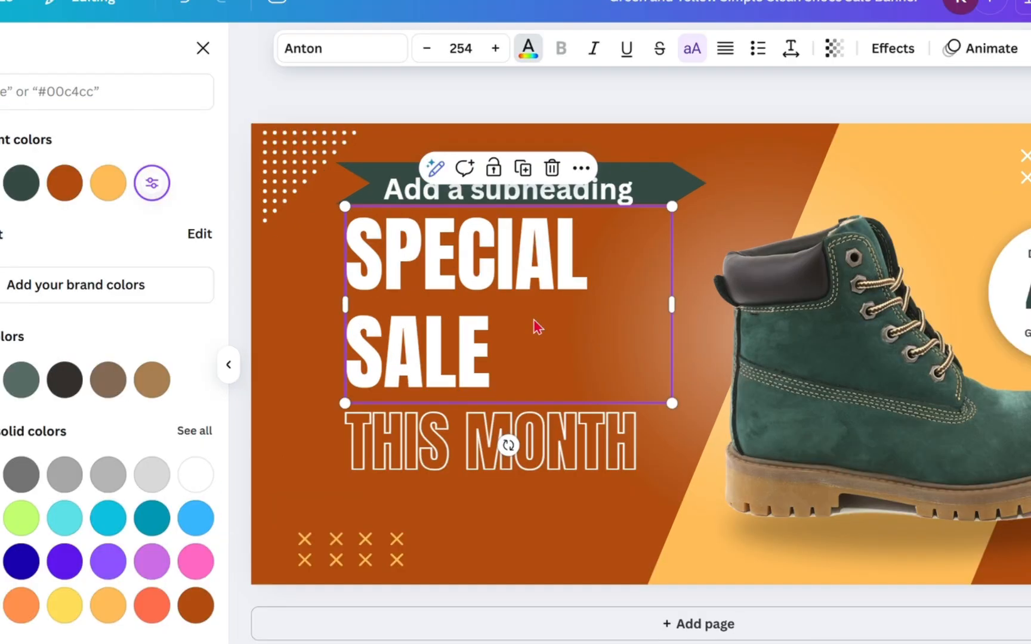
Step: Scale the "Add a subheading" text down to font size 70.8 and center it within the dark green arrow ribbon
{"action": "left_click", "coordinate": [634, 197]}
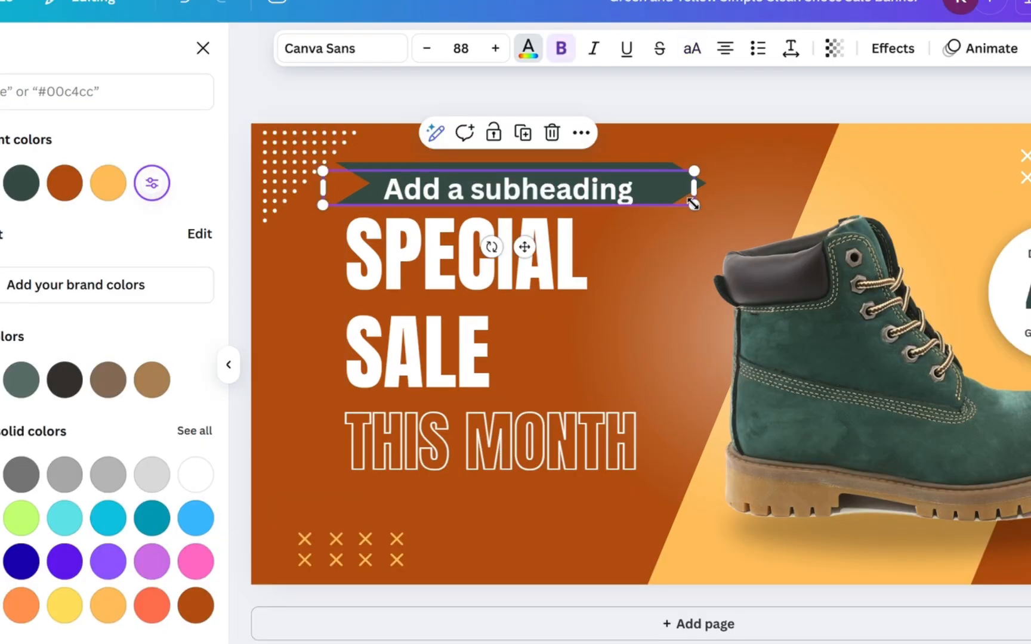
{"action": "left_click_drag", "start_coordinate": [687, 204], "coordinate": [618, 182]}
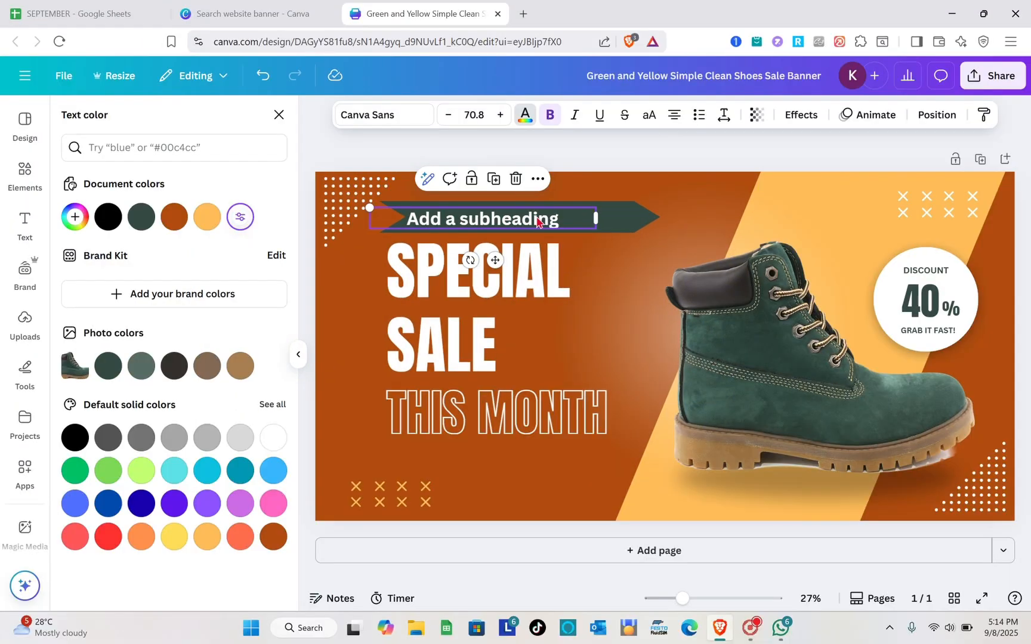
{"action": "left_click_drag", "start_coordinate": [549, 178], "coordinate": [585, 176]}
{"action": "left_click_drag", "start_coordinate": [565, 213], "coordinate": [568, 214]}
{"action": "left_click", "coordinate": [604, 298]}
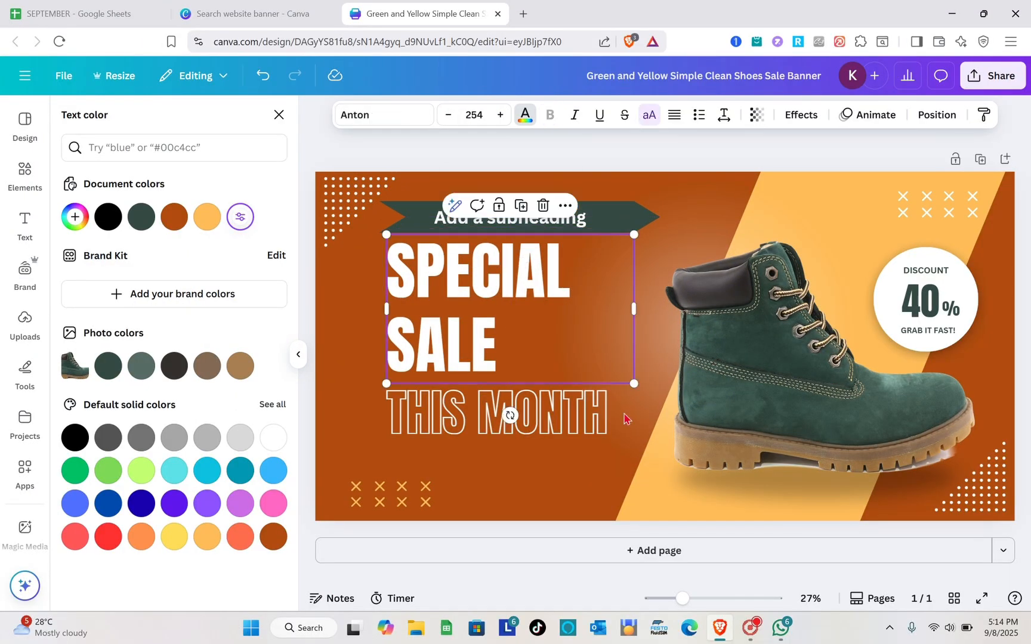
Step: Download the banner as a PNG, save it in Downloads as "Green and Yellow Simple Clean Shoes Sale Banner.png", and open the saved file
{"action": "left_click", "coordinate": [984, 82]}
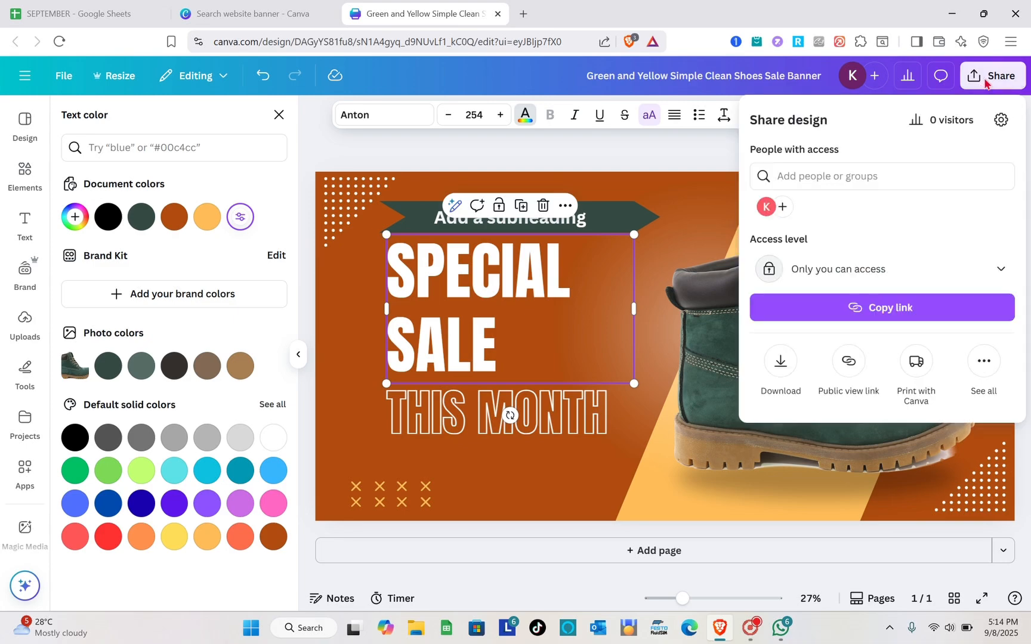
{"action": "left_click", "coordinate": [778, 358]}
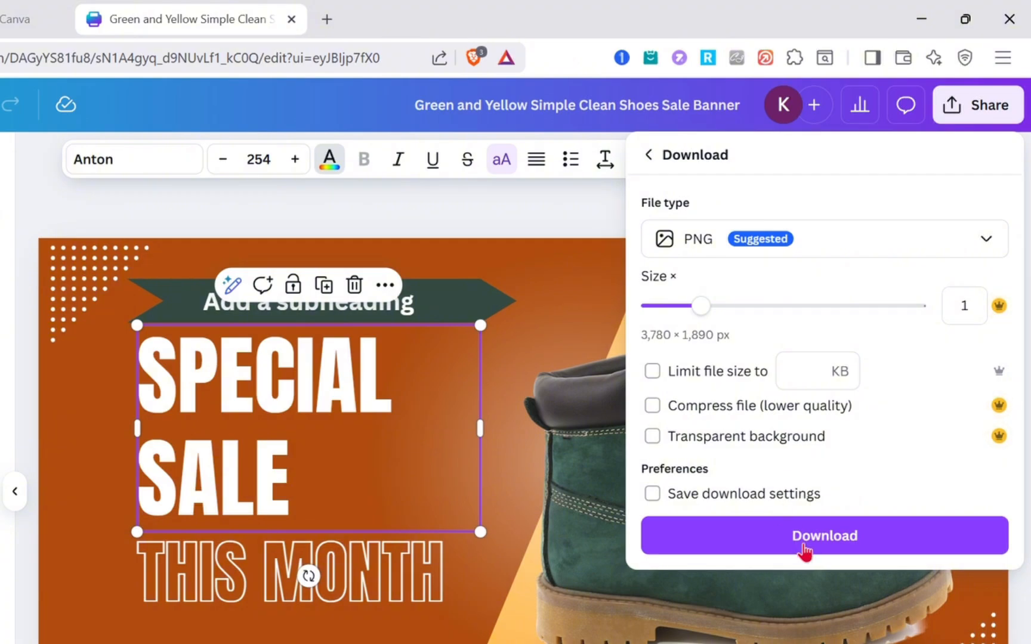
{"action": "left_click", "coordinate": [805, 551]}
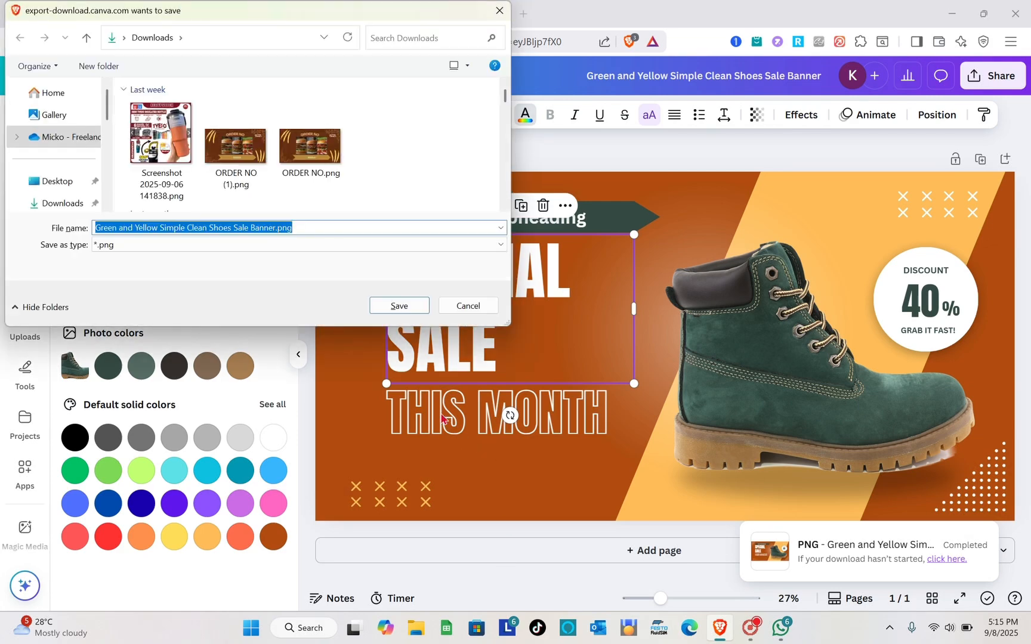
{"action": "left_click", "coordinate": [398, 306]}
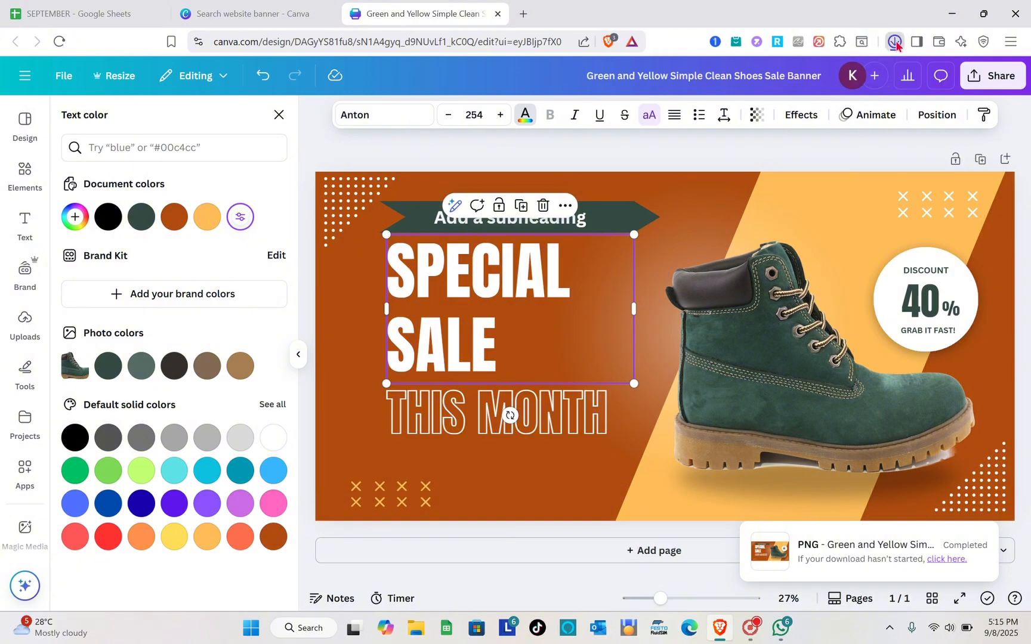
{"action": "left_click", "coordinate": [894, 43]}
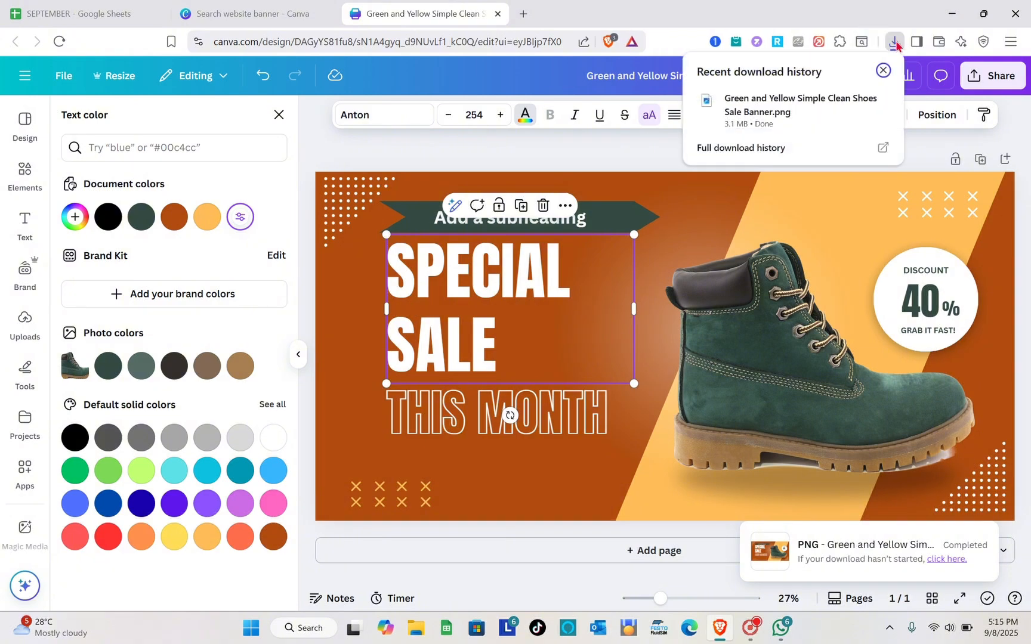
{"action": "left_click", "coordinate": [762, 116]}
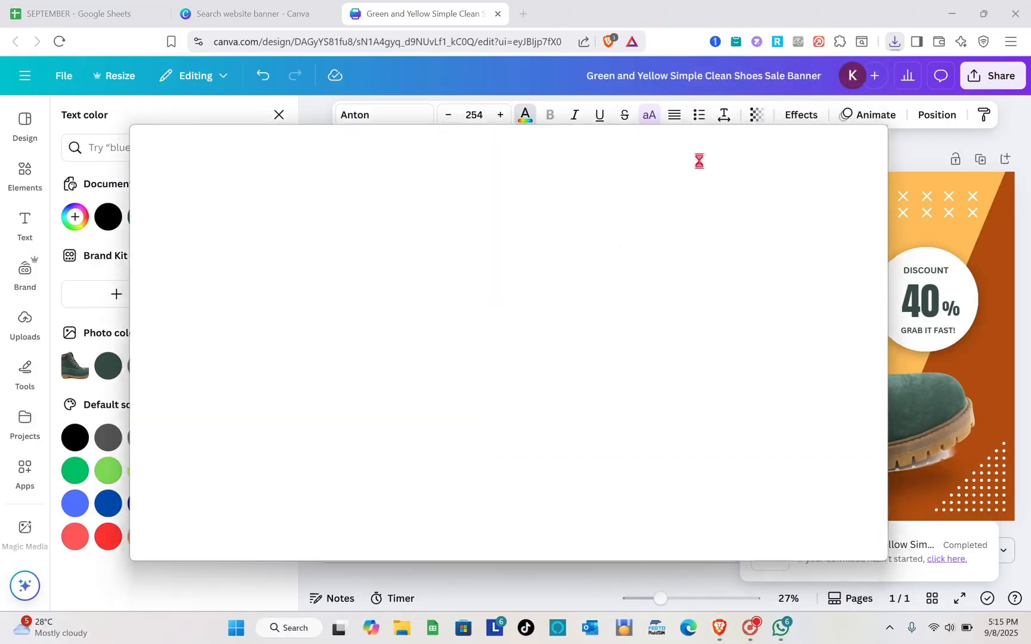